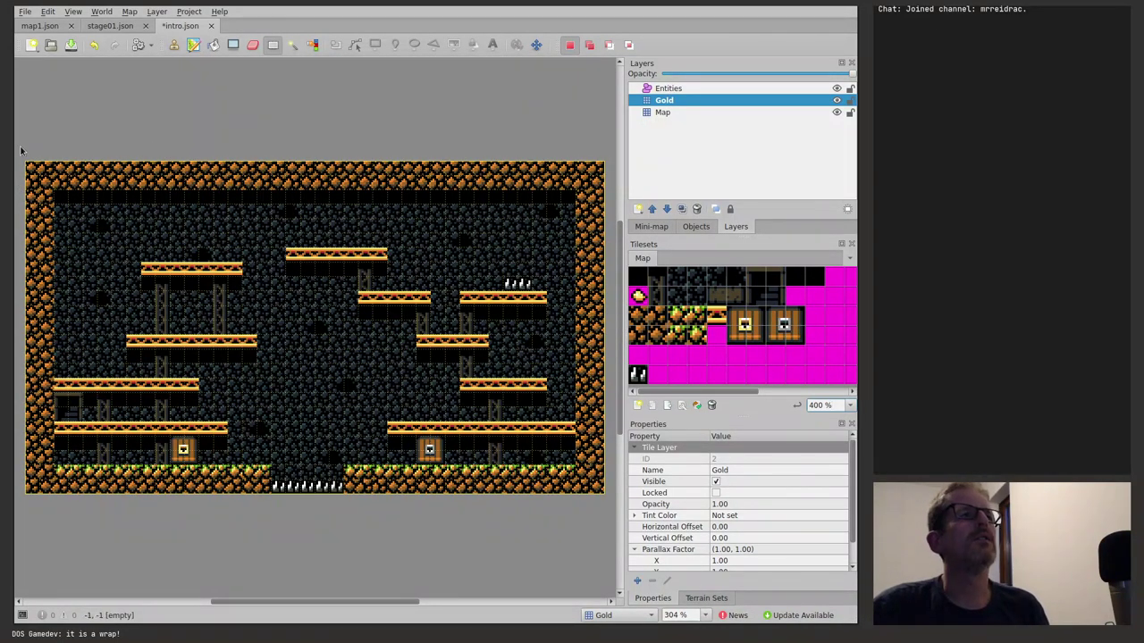
{"action": "left_click_drag", "start_coordinate": [17, 152], "coordinate": [606, 218]}
{"action": "left_click", "coordinate": [606, 218]}
{"action": "key", "text": "b"}
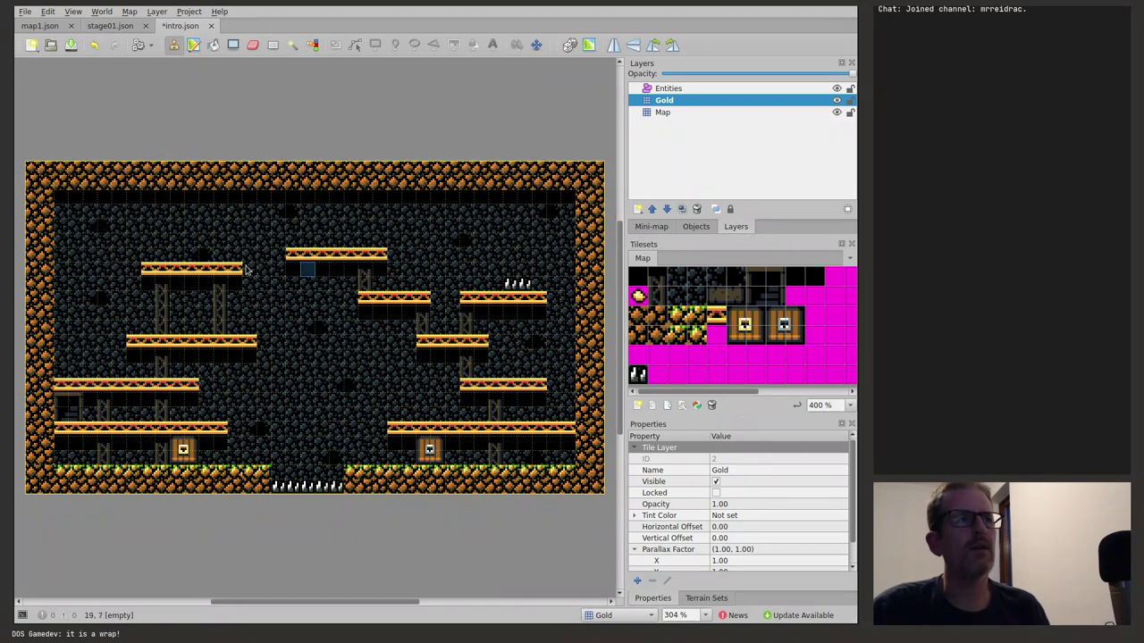
Step: On the Map layer, cut the top six rows of tiles across the full width and paste them seven rows lower
{"action": "left_click", "coordinate": [648, 111]}
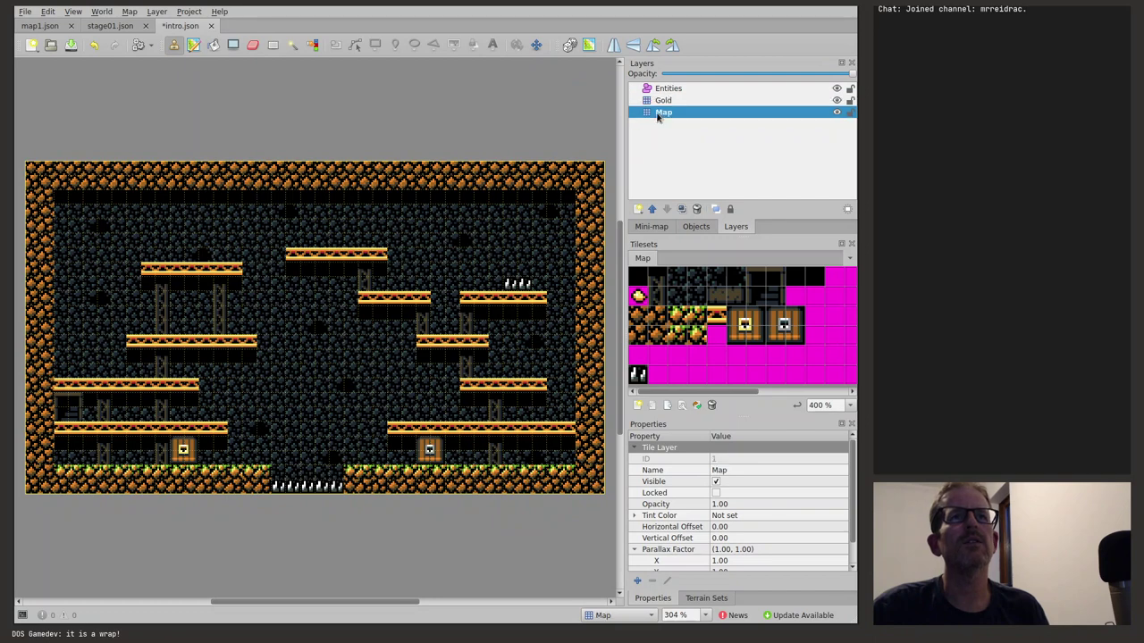
{"action": "left_click", "coordinate": [273, 44]}
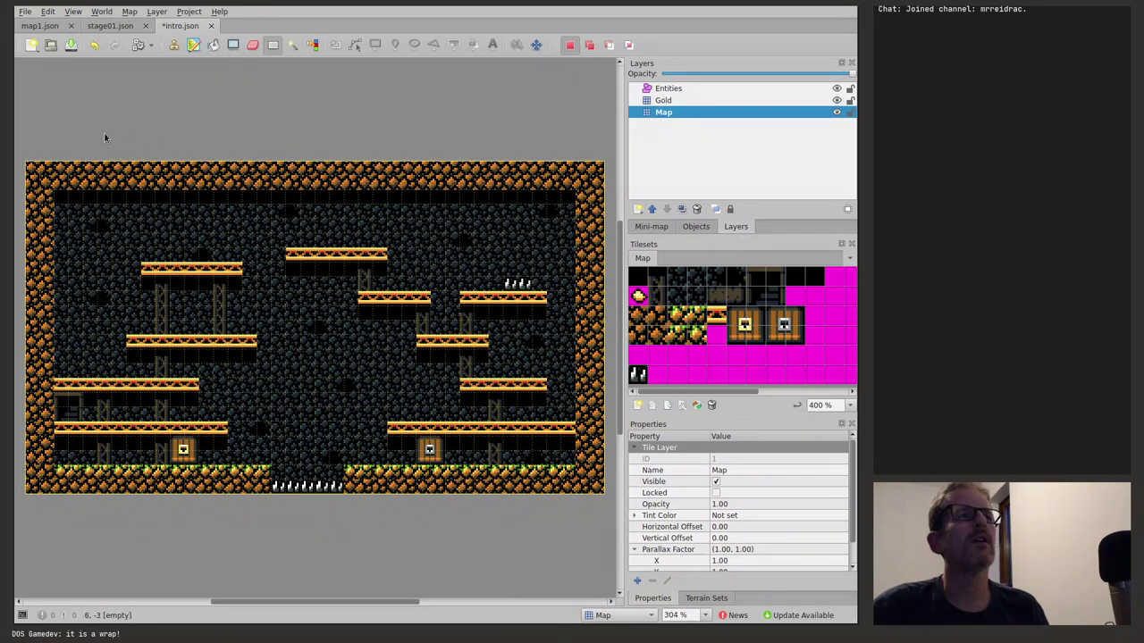
{"action": "left_click_drag", "start_coordinate": [30, 149], "coordinate": [603, 253]}
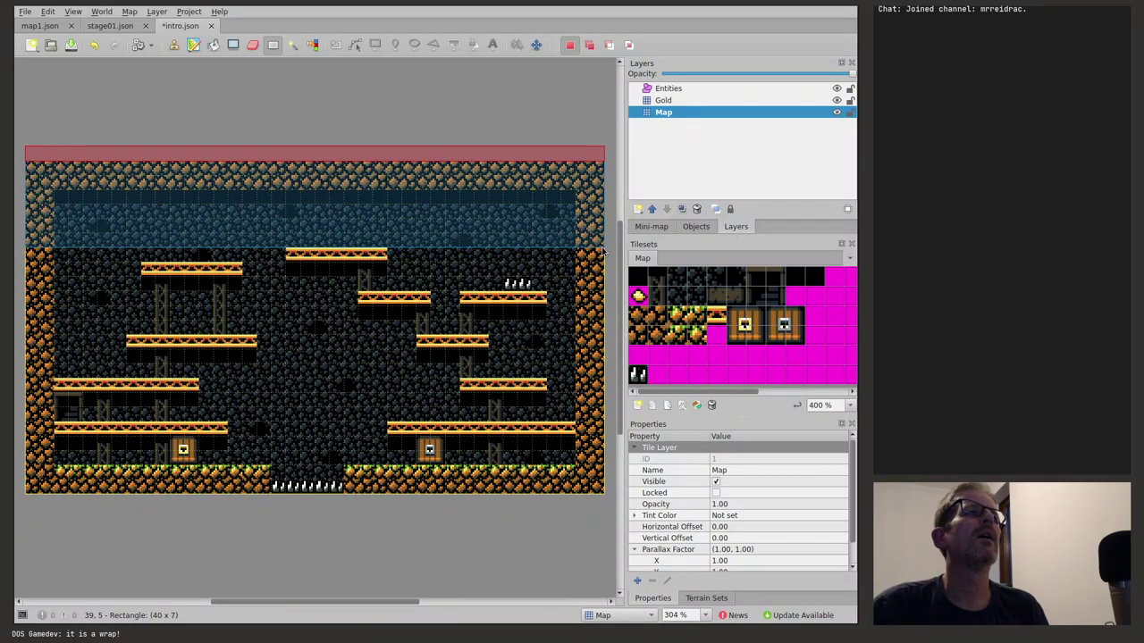
{"action": "left_click_drag", "start_coordinate": [603, 253], "coordinate": [603, 253]}
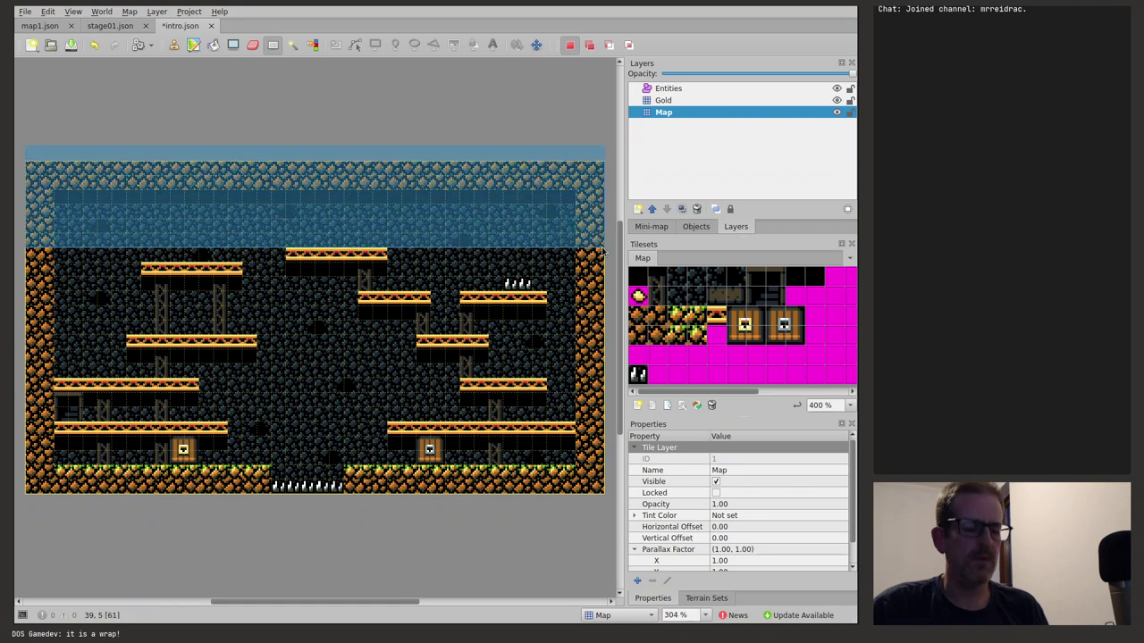
{"action": "key", "text": "ctrl+x"}
{"action": "key", "text": "ctrl+v"}
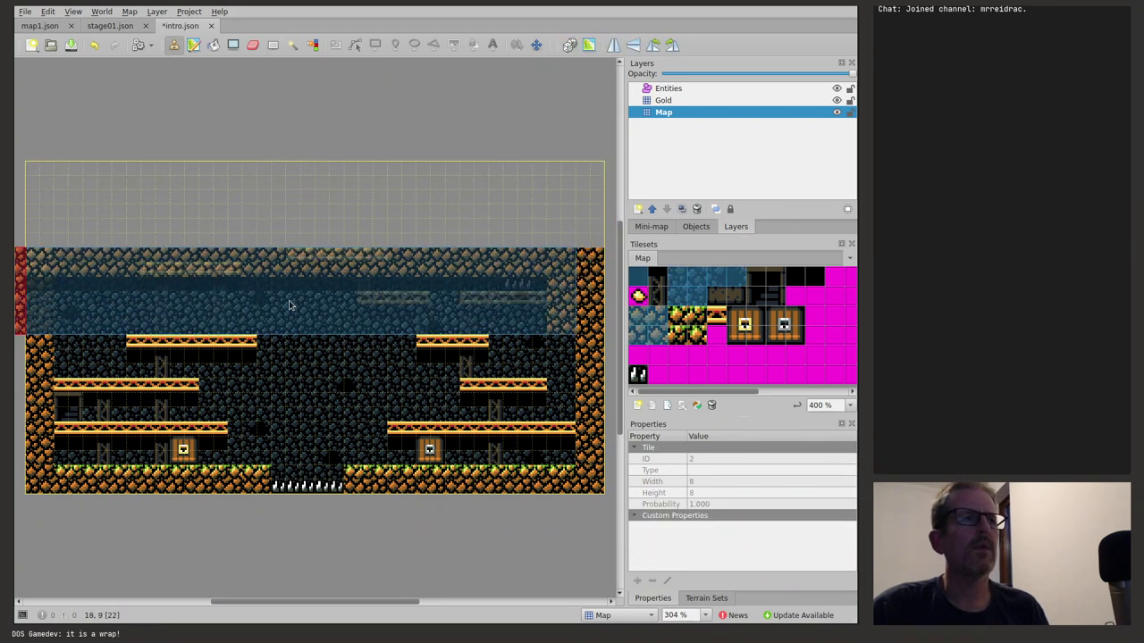
Step: Delete the leftover row of tiles directly above the moved rock ceiling on the Map layer
{"action": "left_click", "coordinate": [273, 44]}
{"action": "left_click_drag", "start_coordinate": [27, 237], "coordinate": [600, 255]}
{"action": "key", "text": "Delete"}
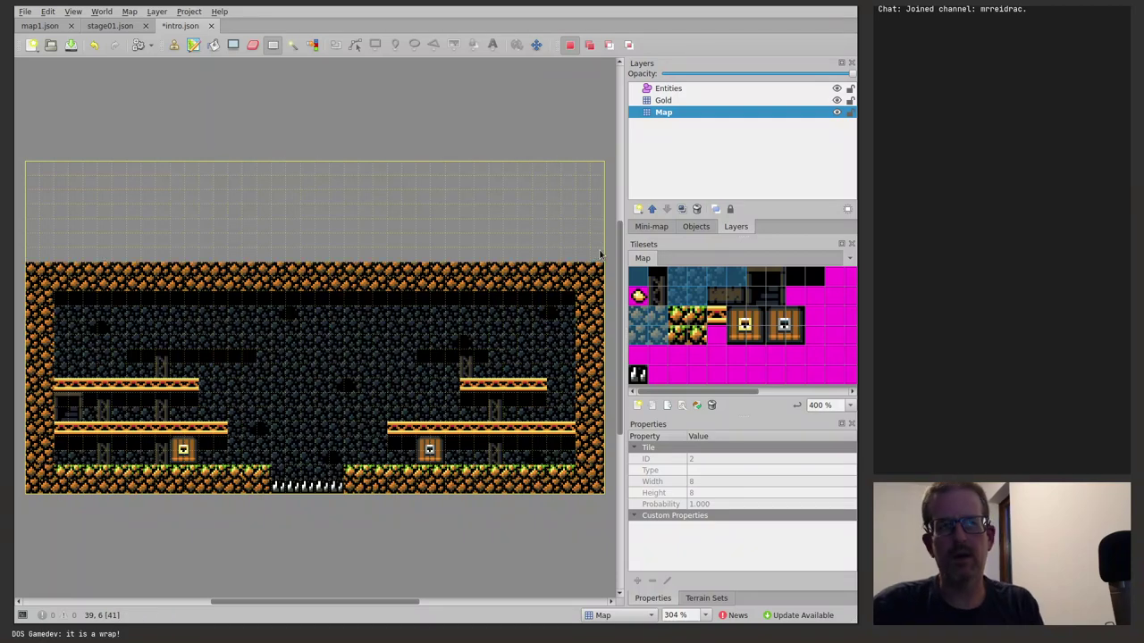
Step: Flood-fill the empty area above the rock ceiling with the black tile (ID 0)
{"action": "left_click", "coordinate": [651, 226]}
{"action": "left_click", "coordinate": [645, 283]}
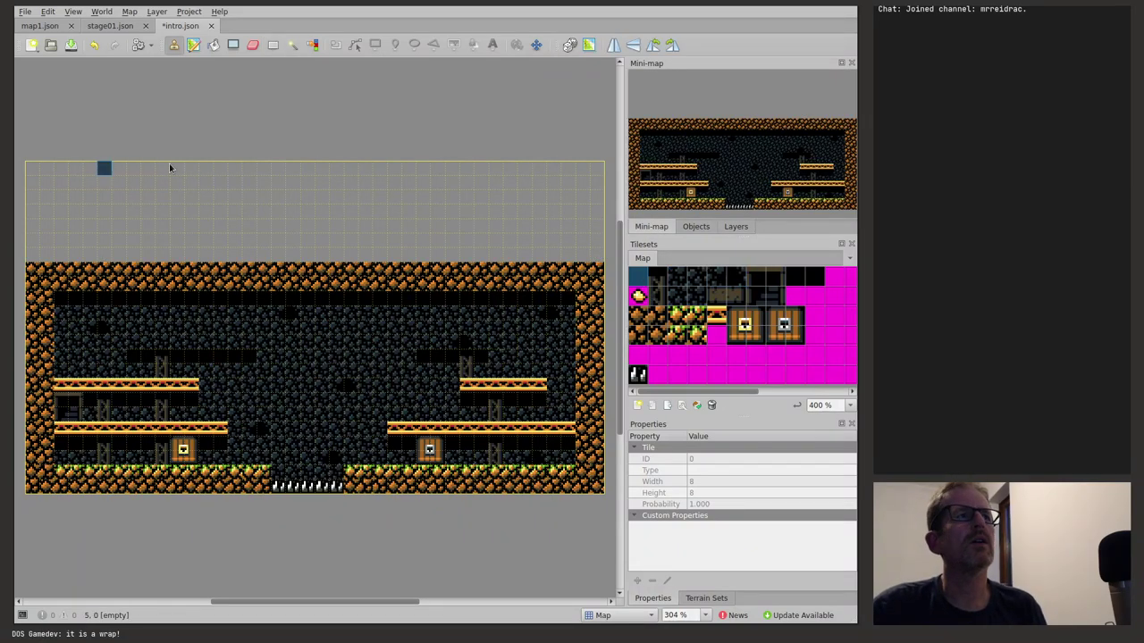
{"action": "left_click", "coordinate": [689, 228]}
{"action": "left_click", "coordinate": [735, 226]}
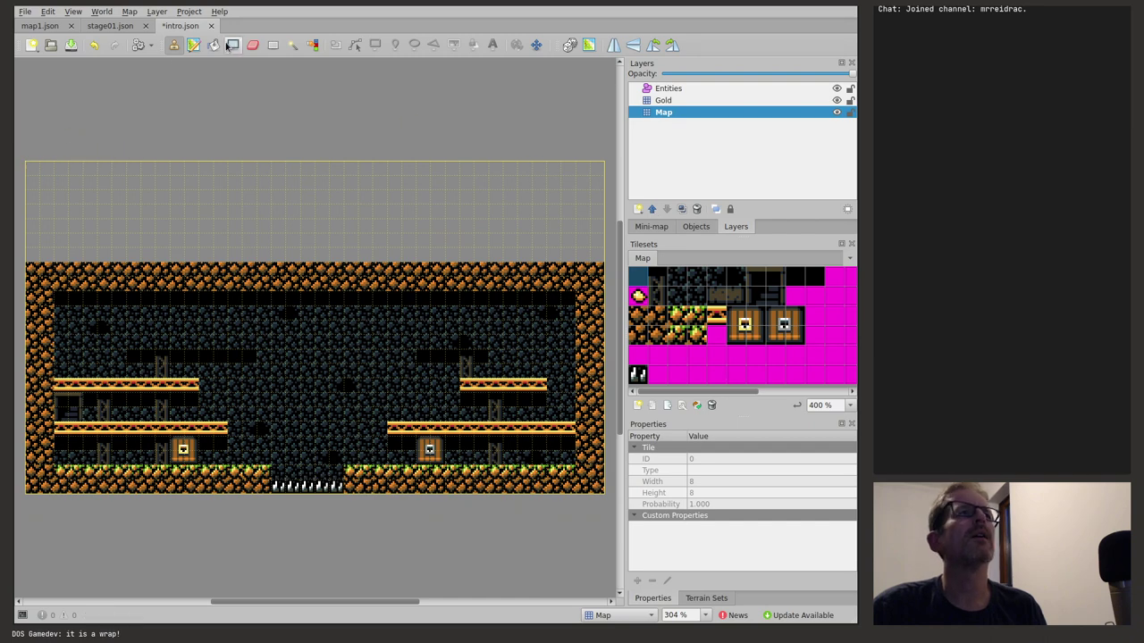
{"action": "left_click", "coordinate": [213, 44]}
{"action": "left_click", "coordinate": [218, 192]}
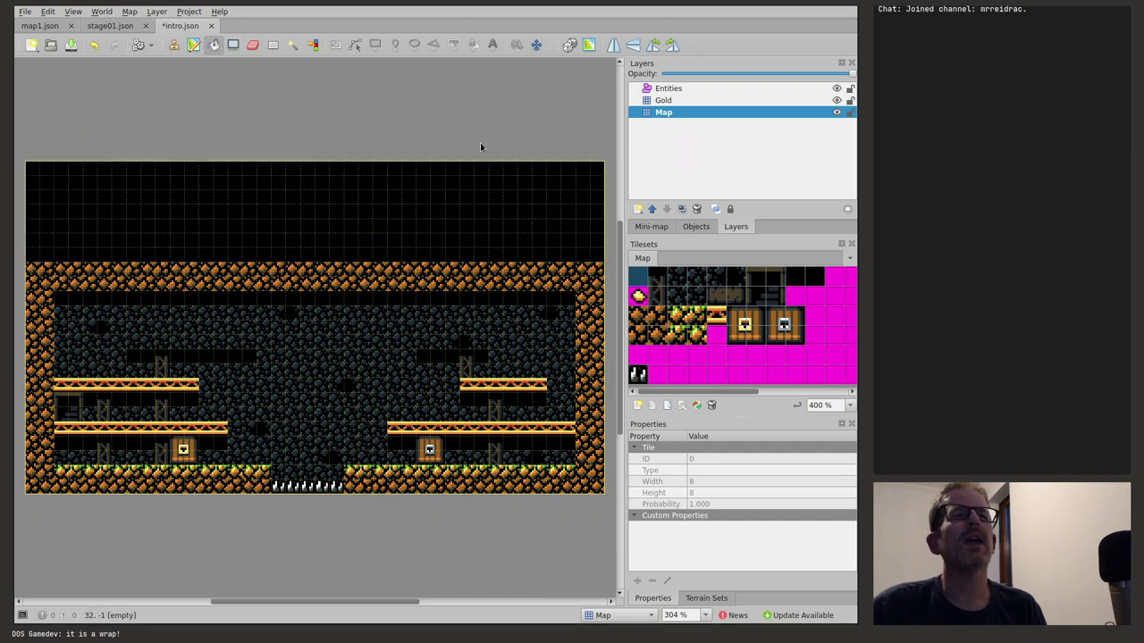
Step: Copy the two-row grassy floor section left of the spikes and stamp it across the map as a new floor on rows 13 and 14
{"action": "left_click", "coordinate": [273, 45]}
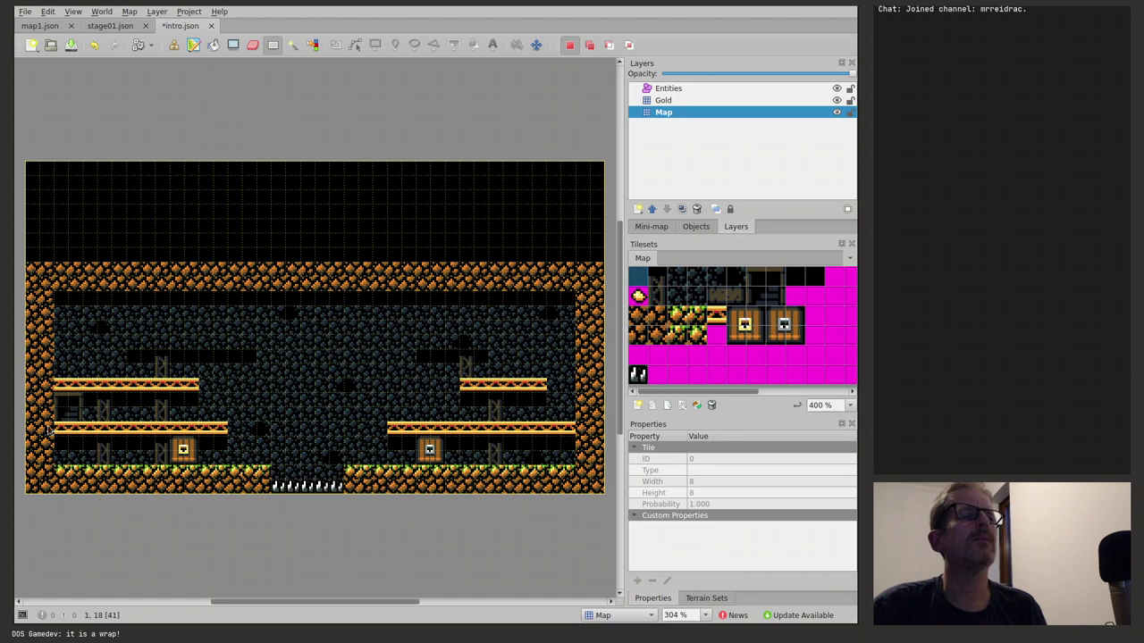
{"action": "left_click_drag", "start_coordinate": [59, 474], "coordinate": [264, 490]}
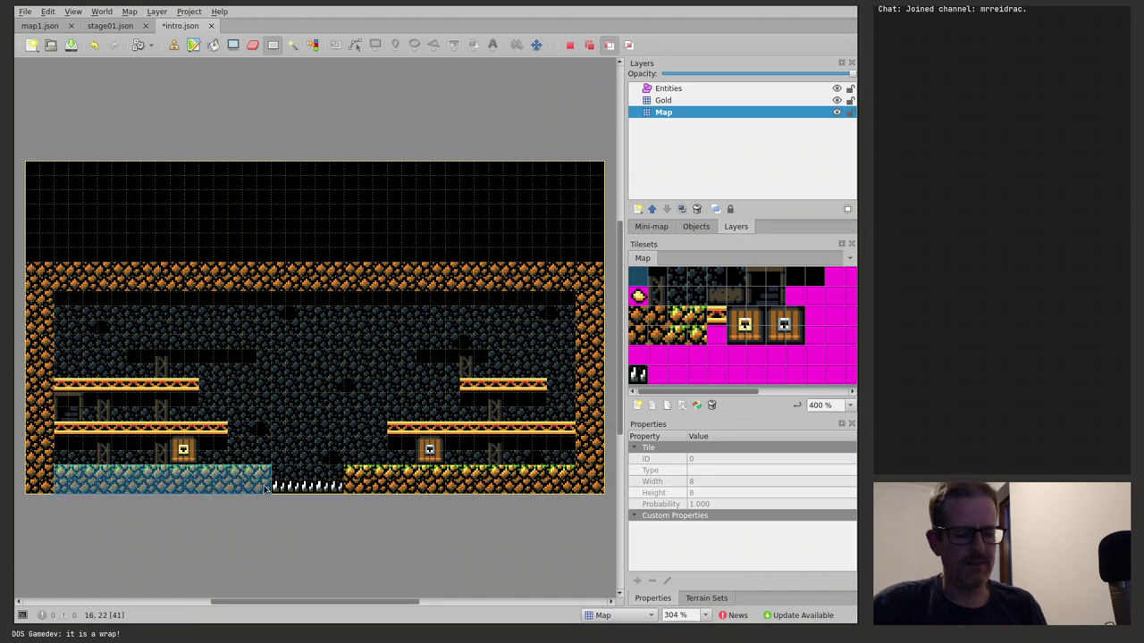
{"action": "key", "text": "ctrl+c"}
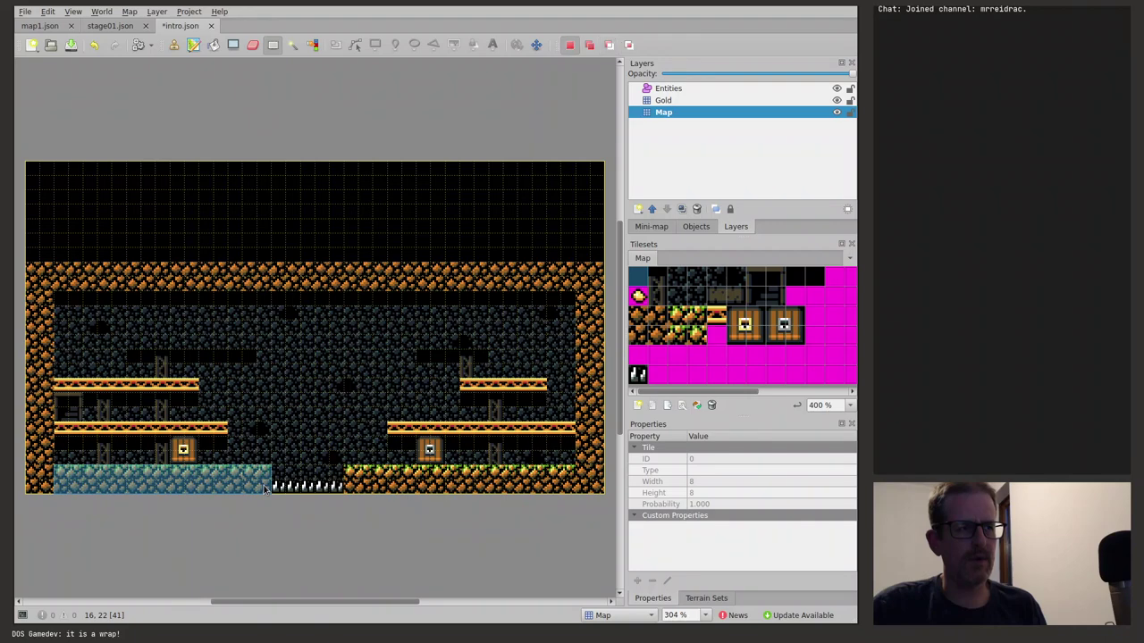
{"action": "key", "text": "ctrl+v"}
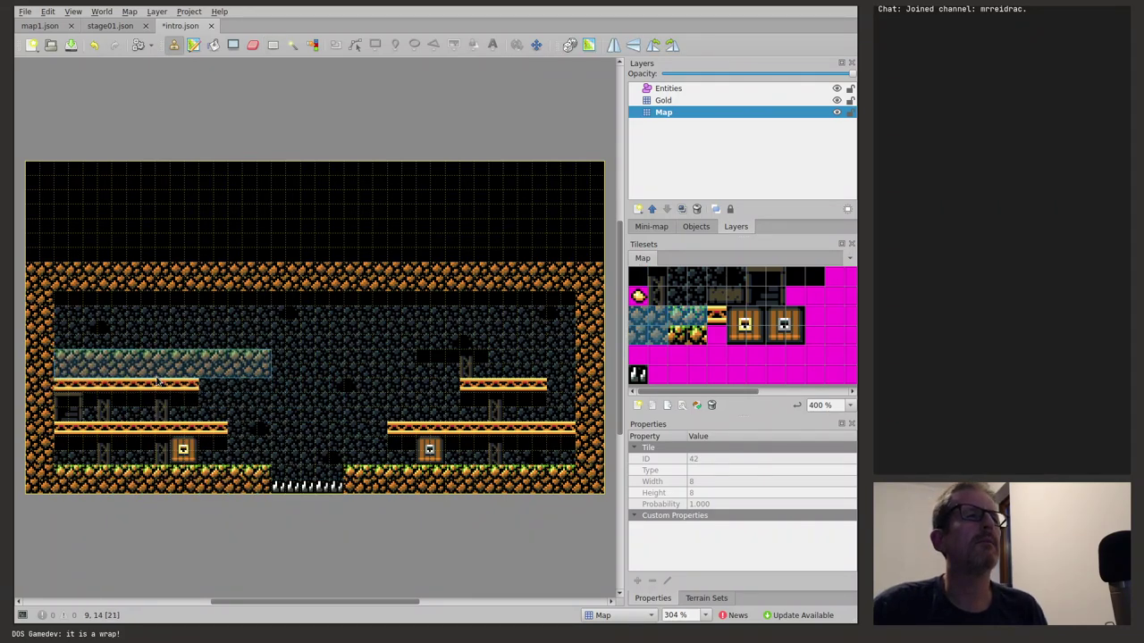
{"action": "left_click", "coordinate": [156, 380]}
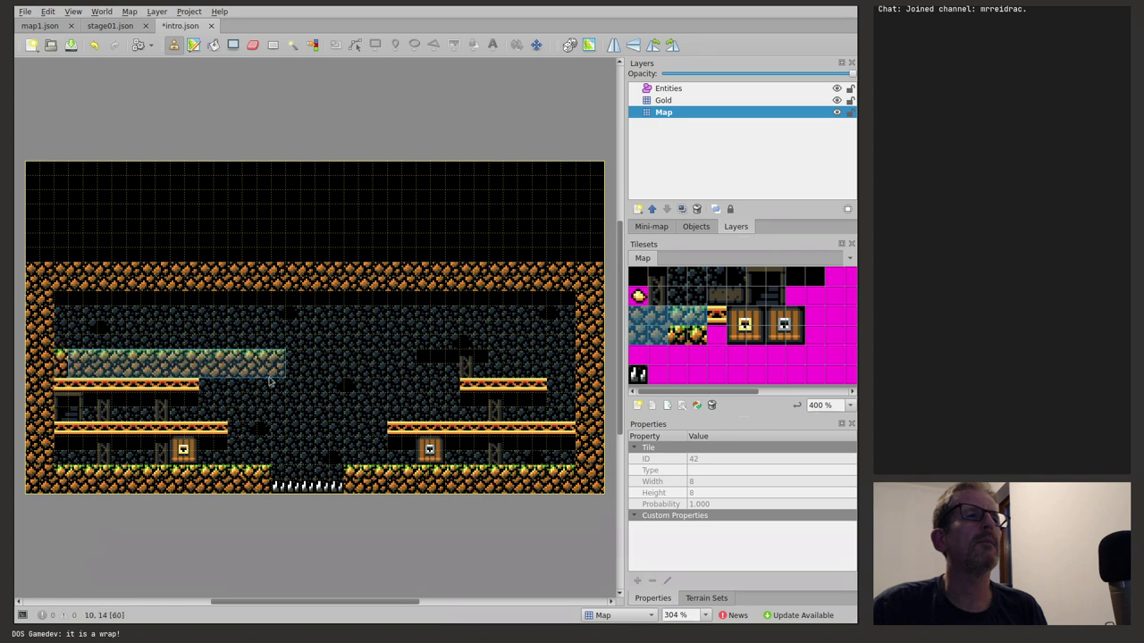
{"action": "left_click", "coordinate": [379, 377]}
{"action": "left_click", "coordinate": [462, 377]}
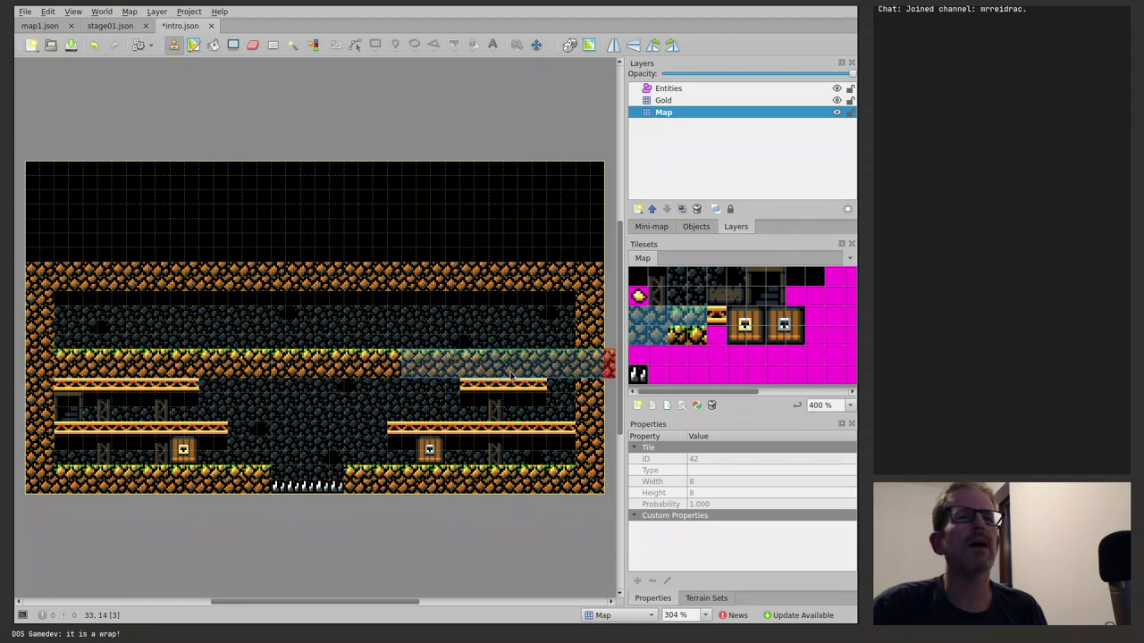
{"action": "left_click", "coordinate": [574, 376]}
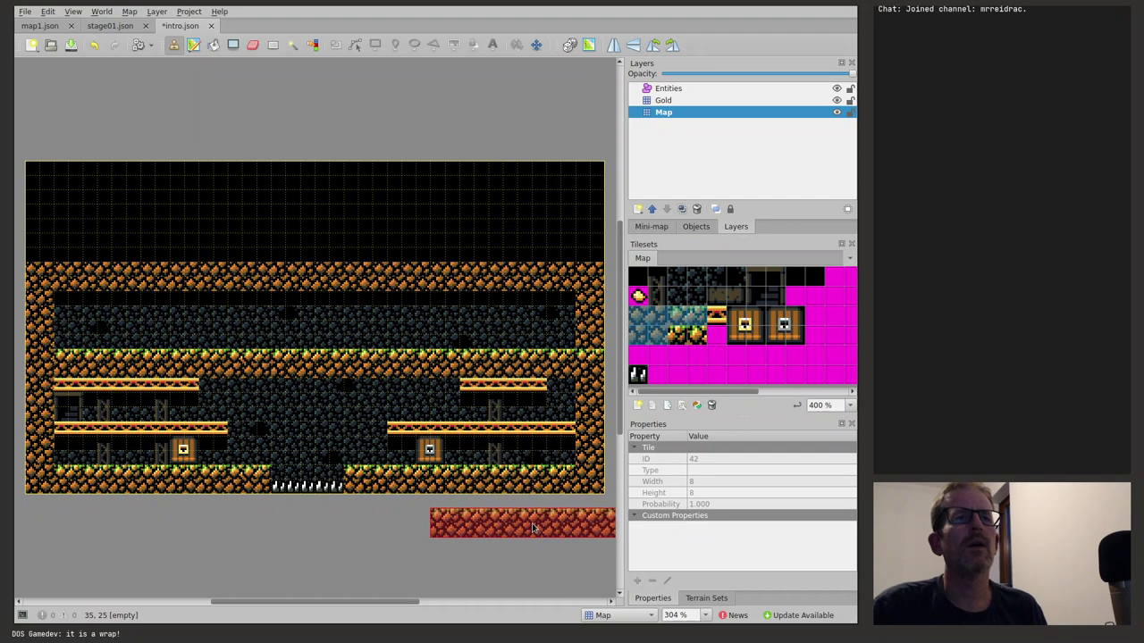
{"action": "left_click", "coordinate": [466, 373]}
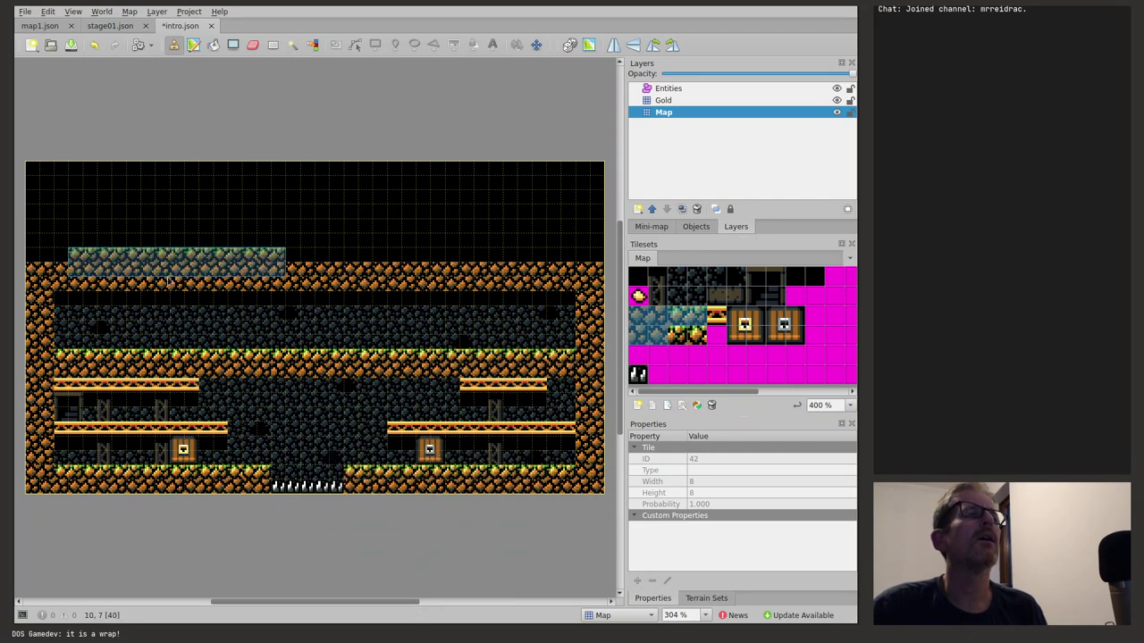
Step: Cover everything below the new grassy floor with the black tile, using a full-width rectangle down to the map's last row
{"action": "left_click", "coordinate": [638, 277]}
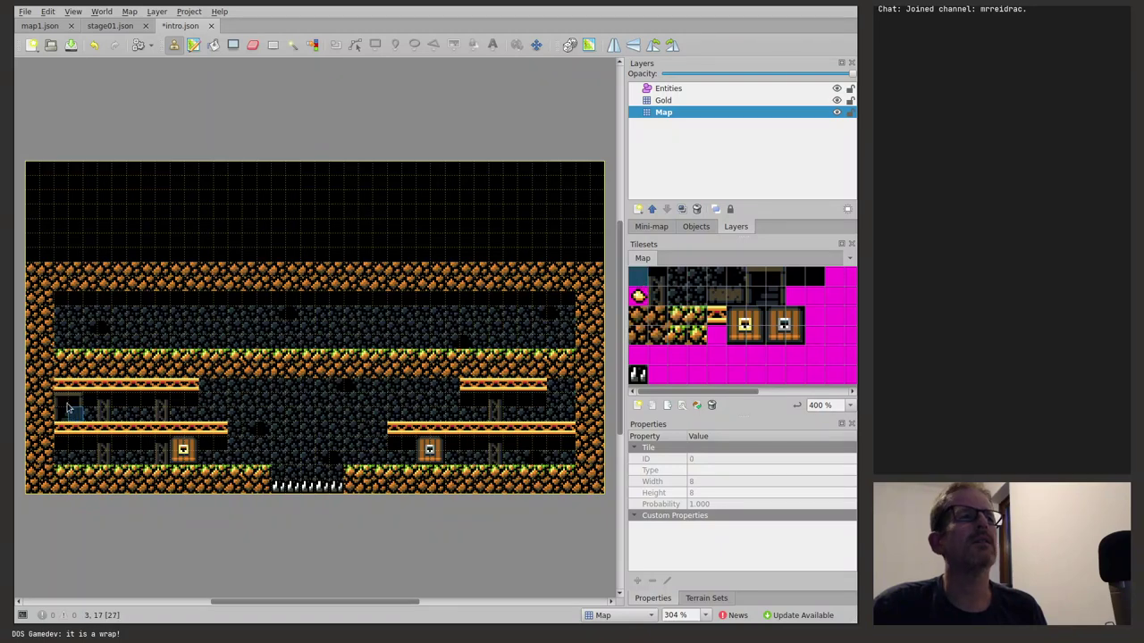
{"action": "mouse_move", "coordinate": [36, 391]}
{"action": "left_mouse_down"}
{"action": "mouse_move", "coordinate": [537, 420]}
{"action": "mouse_move", "coordinate": [600, 401]}
{"action": "mouse_move", "coordinate": [174, 389]}
{"action": "mouse_move", "coordinate": [442, 393]}
{"action": "left_mouse_up"}
{"action": "left_click", "coordinate": [233, 45]}
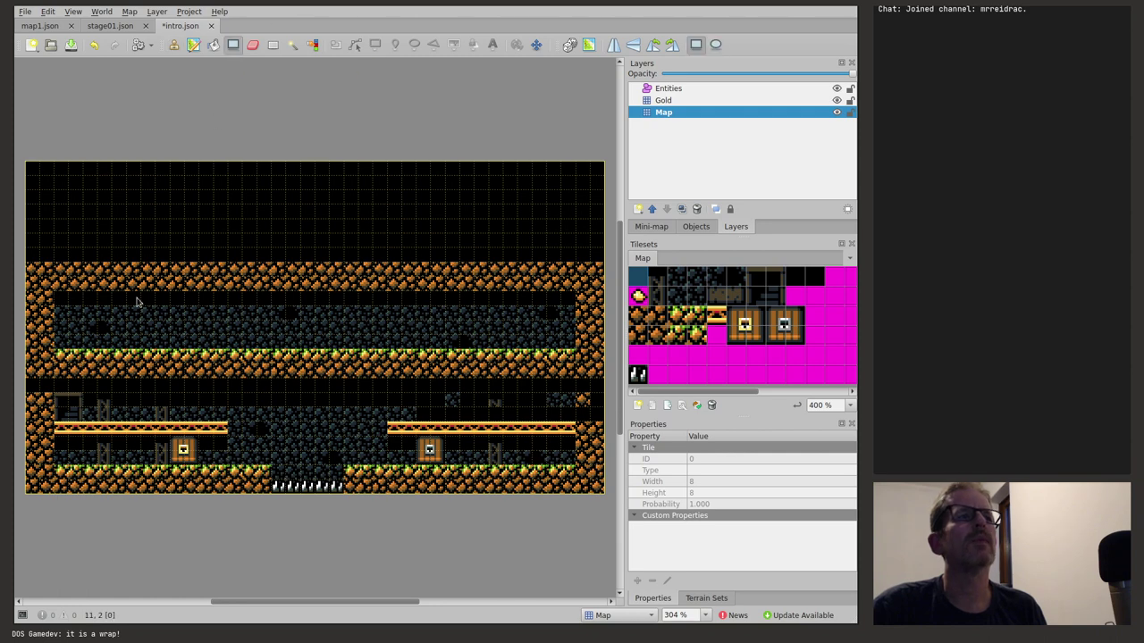
{"action": "mouse_move", "coordinate": [32, 382]}
{"action": "left_mouse_down"}
{"action": "mouse_move", "coordinate": [98, 452]}
{"action": "mouse_move", "coordinate": [606, 579]}
{"action": "left_mouse_up"}
{"action": "key", "text": "Delete"}
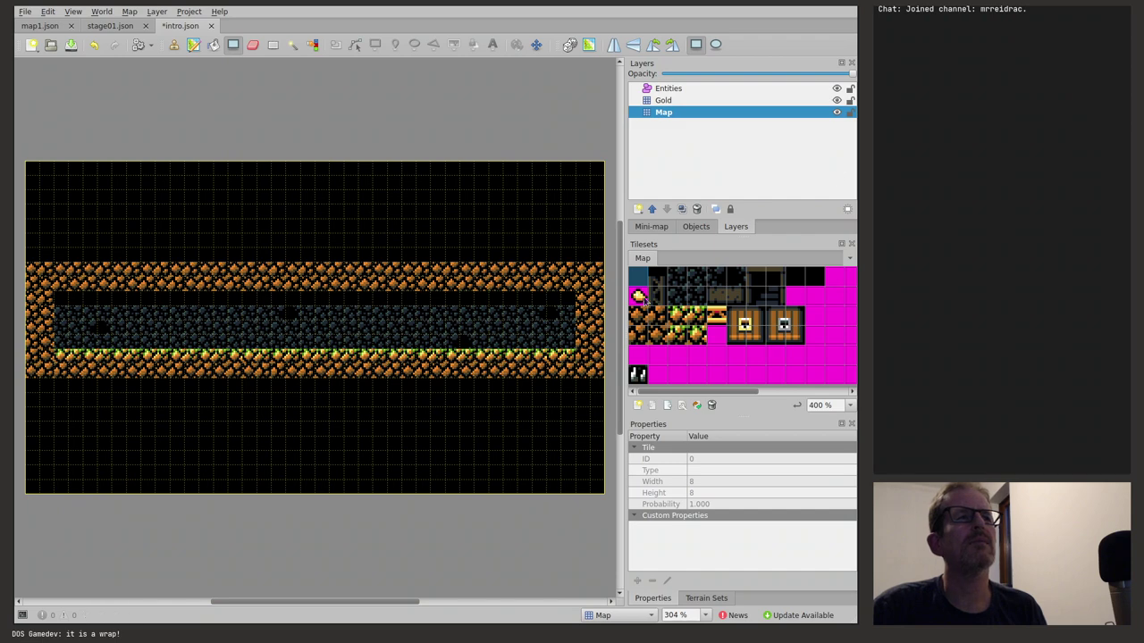
Step: Stamp the 2 × 2 doorway tiles on the floor at both ends of the corridor
{"action": "left_click_drag", "start_coordinate": [760, 277], "coordinate": [768, 296]}
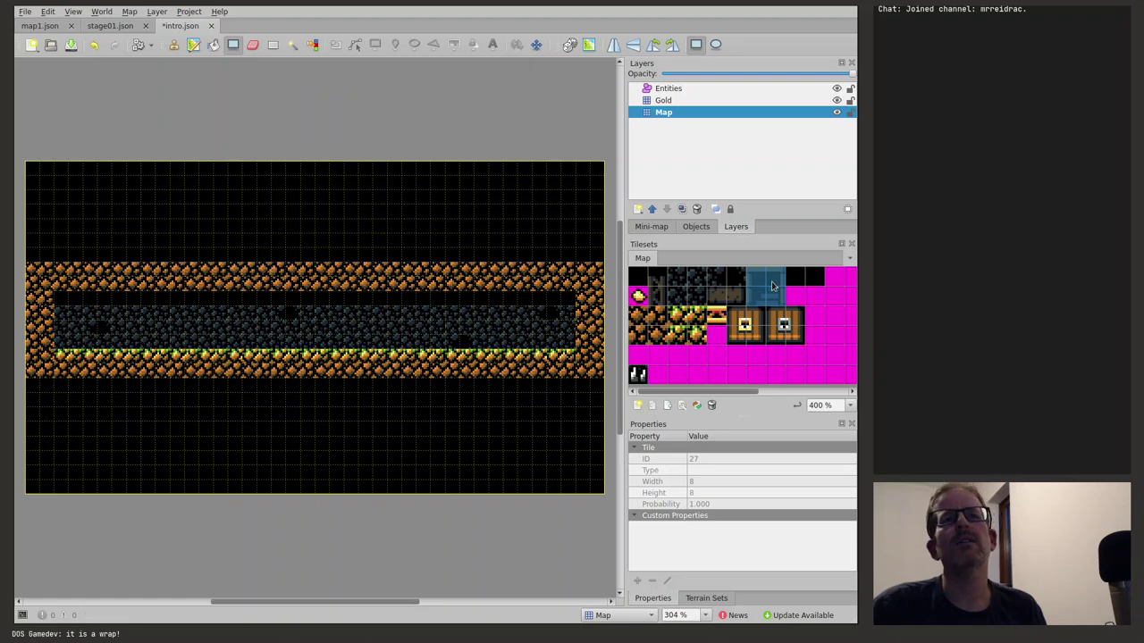
{"action": "left_click", "coordinate": [175, 48]}
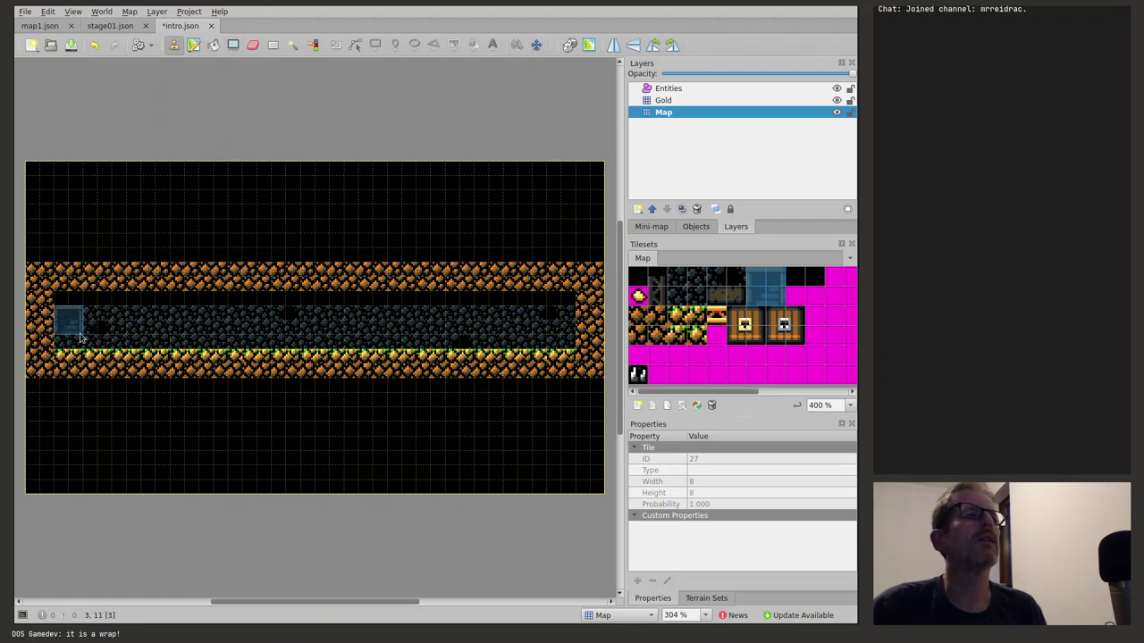
{"action": "left_click", "coordinate": [561, 338]}
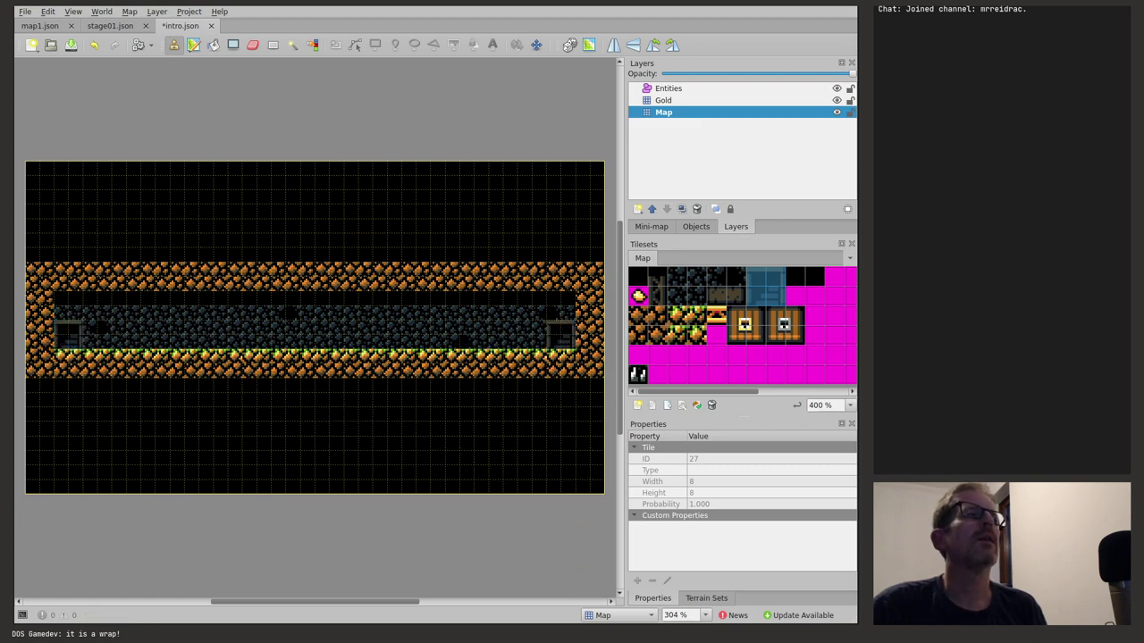
Step: Capture the rock ceiling with the dark rows around it and stamp it one row lower to make the corridor shorter
{"action": "left_click", "coordinate": [272, 45]}
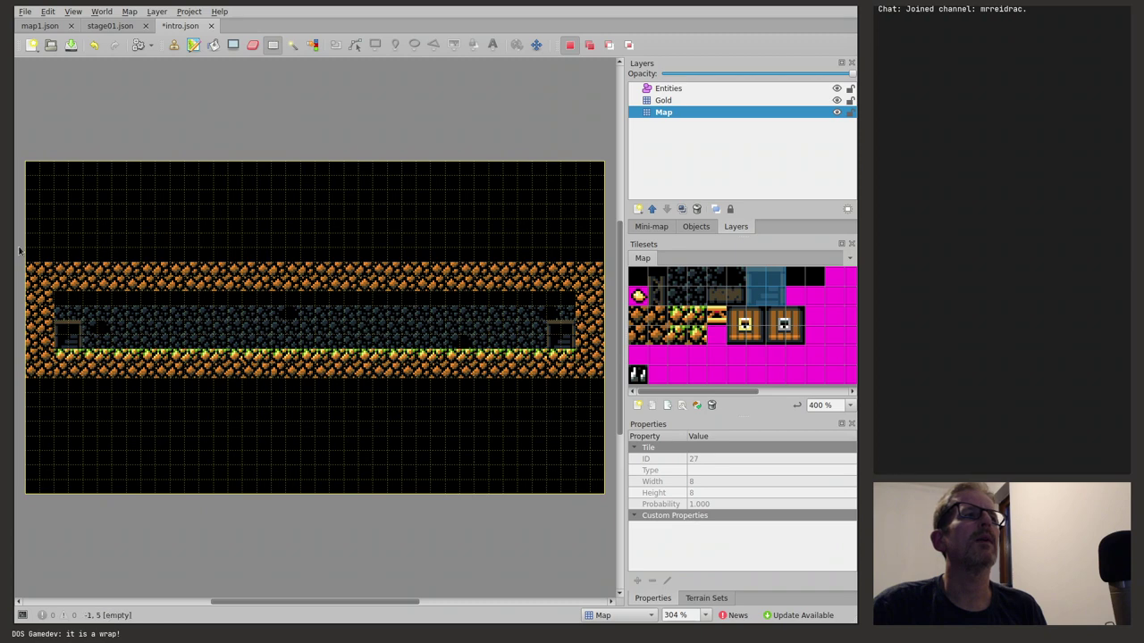
{"action": "left_click_drag", "start_coordinate": [20, 234], "coordinate": [601, 304]}
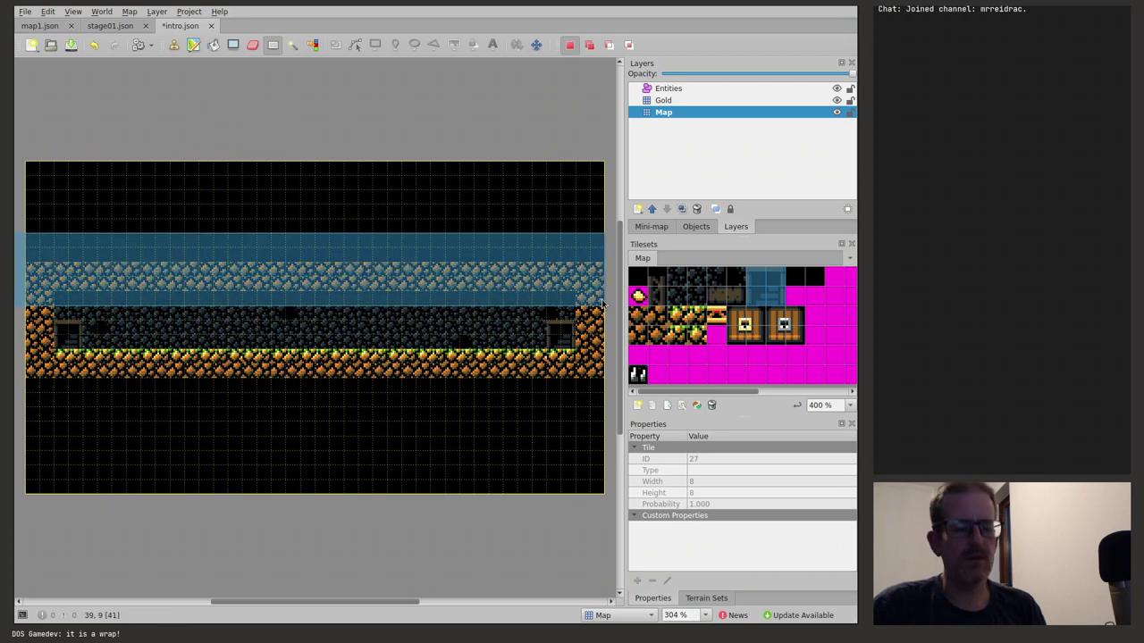
{"action": "key", "text": "b"}
{"action": "right_click_drag", "start_coordinate": [601, 305], "coordinate": [27, 234]}
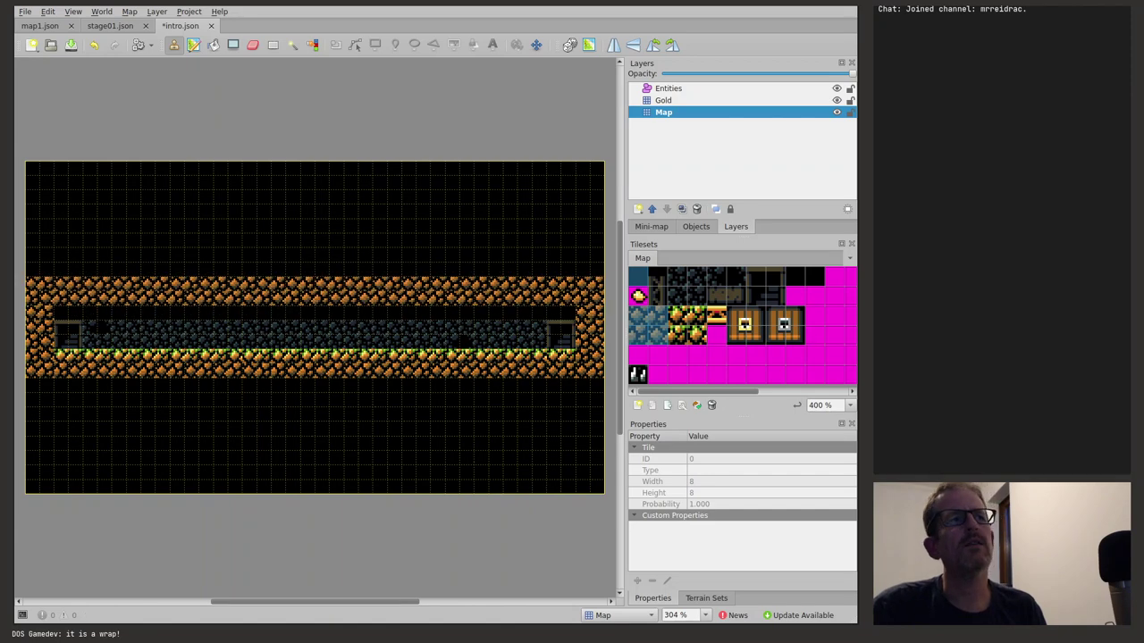
Step: Try different spacings for the wooden support tile (ID 1) along the dark row under the corridor's ceiling
{"action": "left_click", "coordinate": [658, 278]}
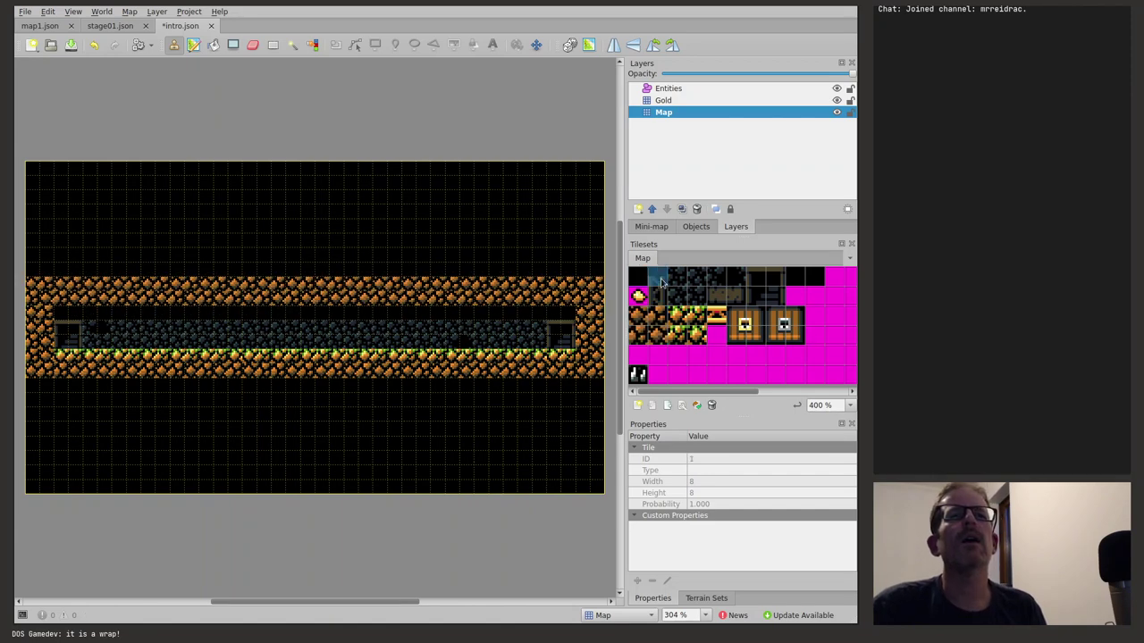
{"action": "left_click", "coordinate": [126, 318]}
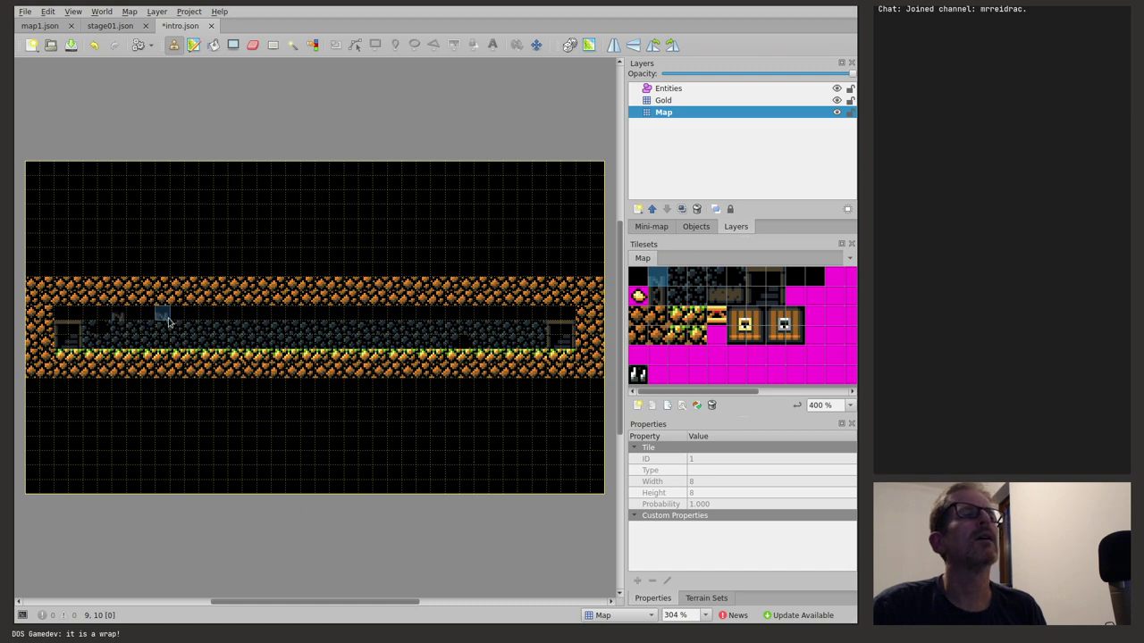
{"action": "left_click", "coordinate": [167, 321]}
{"action": "left_click", "coordinate": [211, 320]}
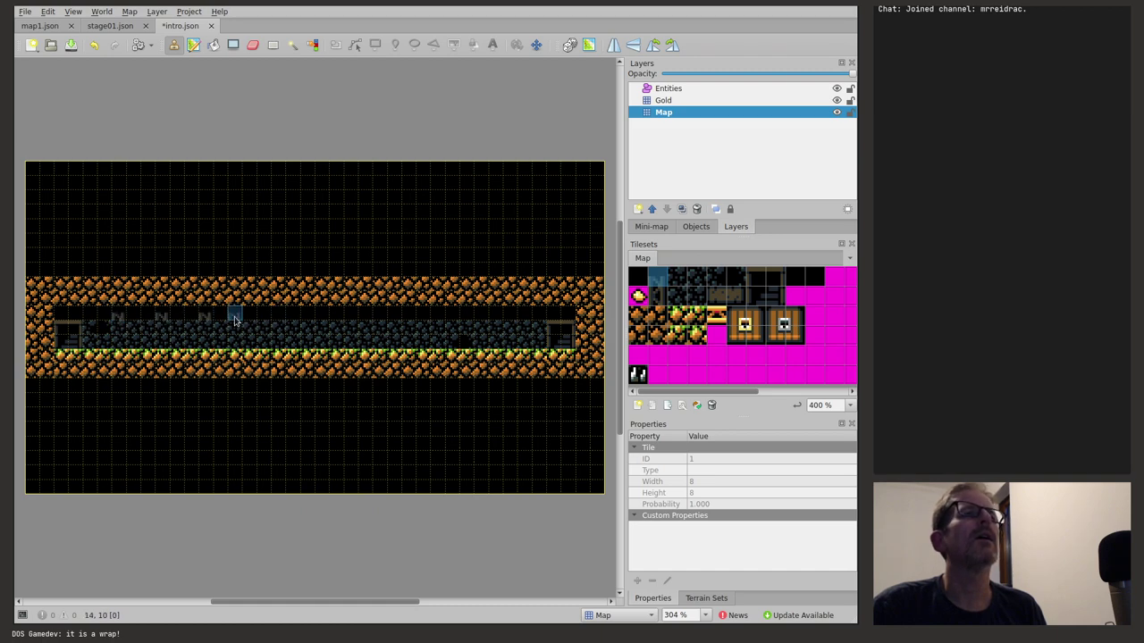
{"action": "key", "text": "ctrl+z"}
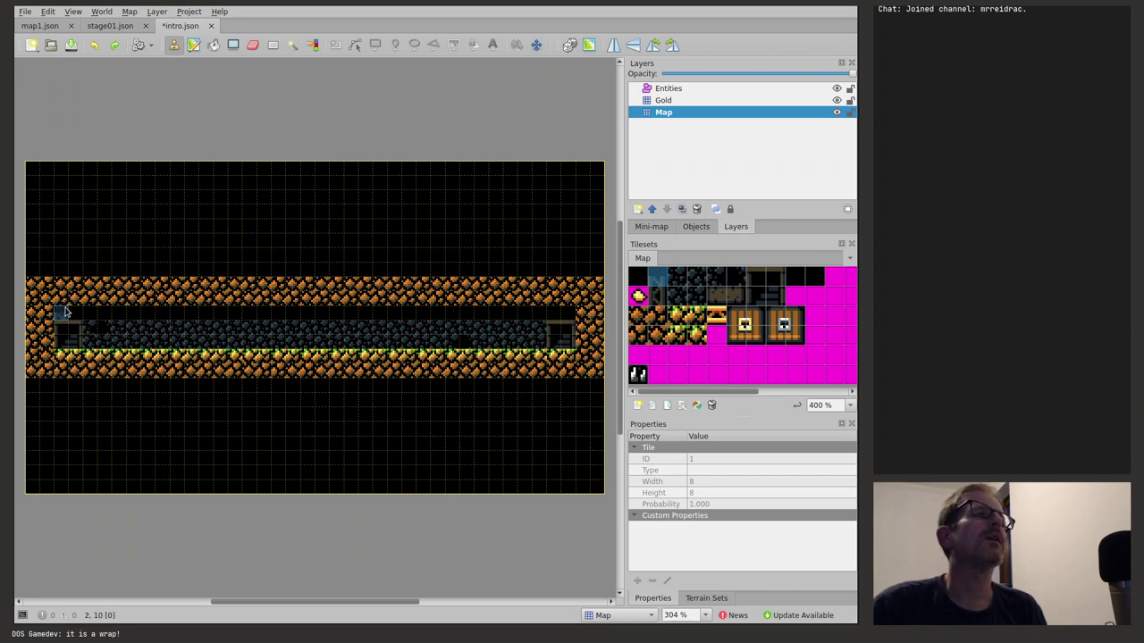
{"action": "left_click", "coordinate": [117, 315]}
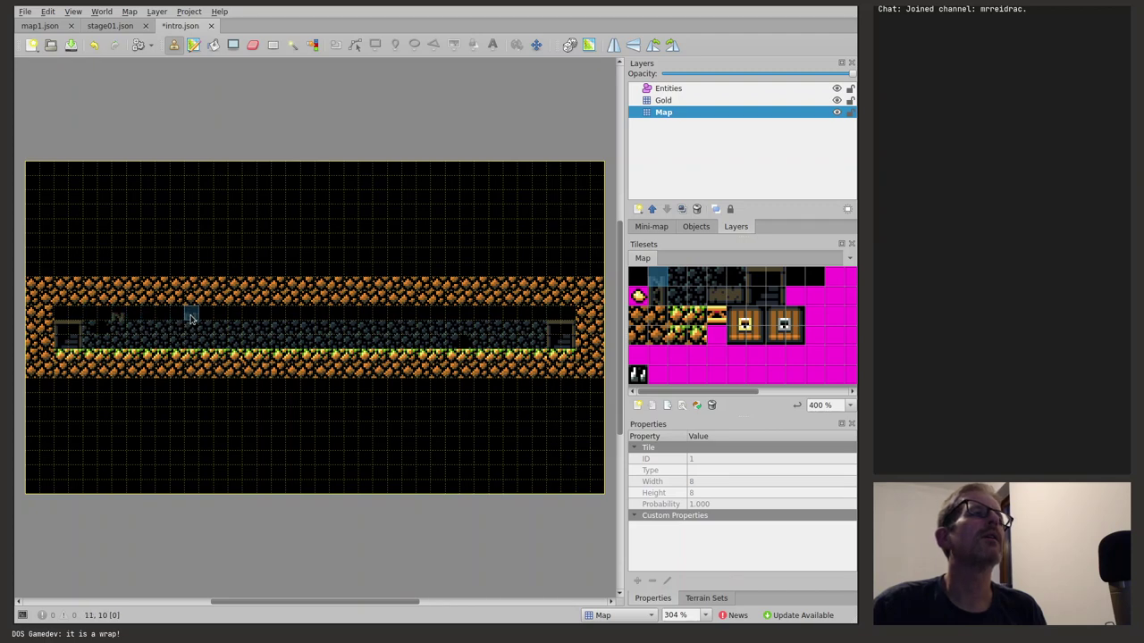
{"action": "left_click", "coordinate": [193, 316]}
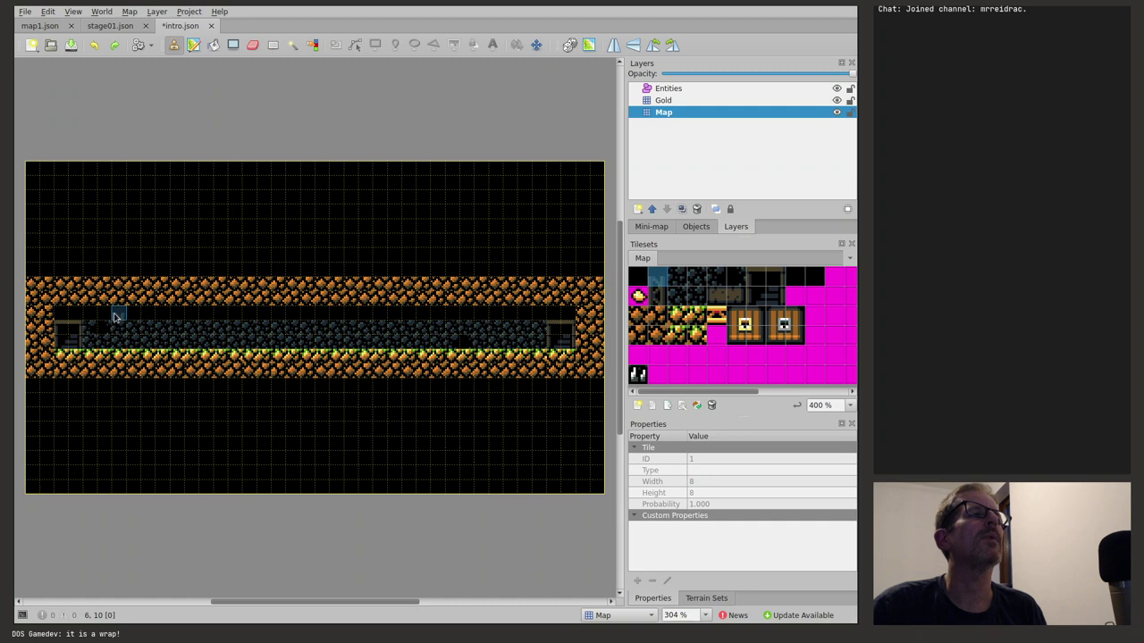
Step: Try stamping the wooden support tile (ID 1) every four tiles along the dark row under the corridor's ceiling
{"action": "left_click", "coordinate": [106, 318]}
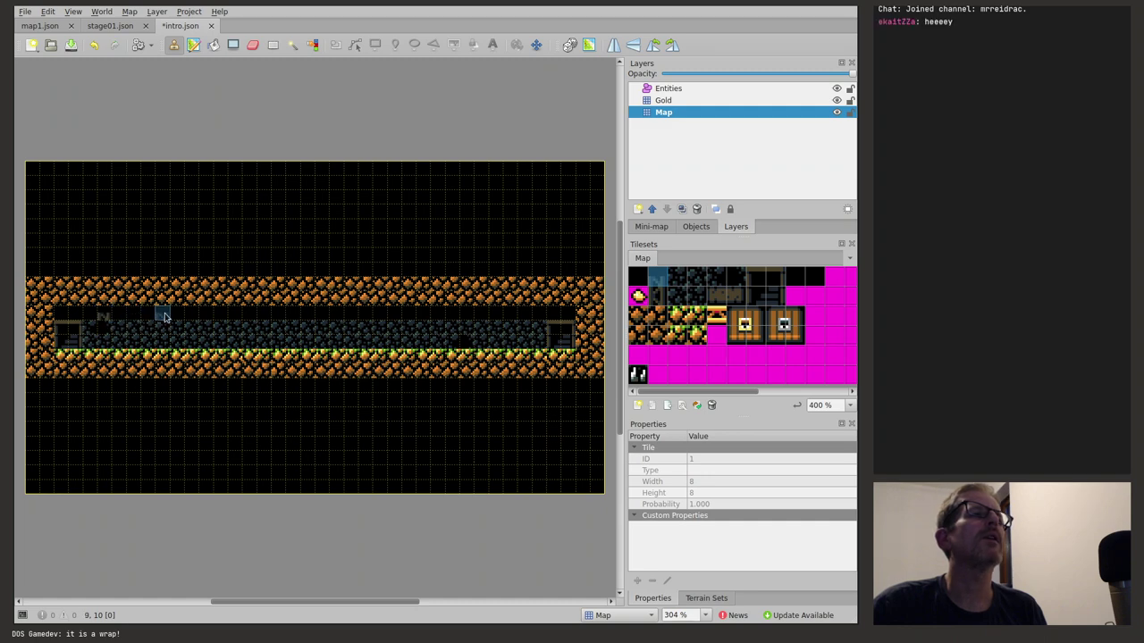
{"action": "left_click", "coordinate": [160, 317]}
{"action": "left_click", "coordinate": [219, 317]}
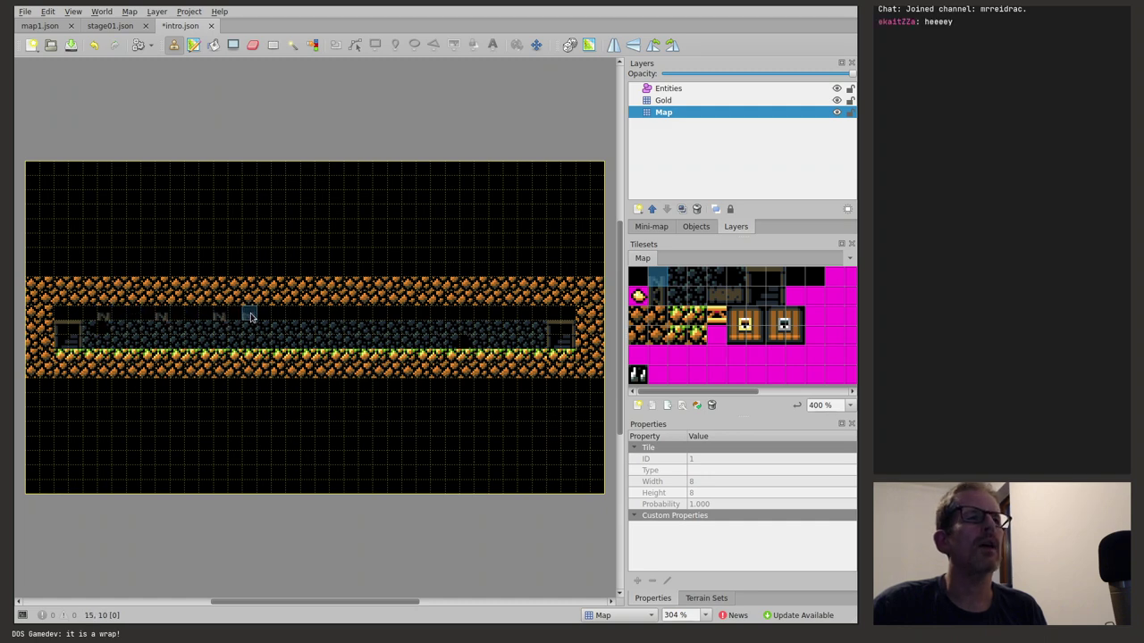
{"action": "left_click", "coordinate": [277, 317]}
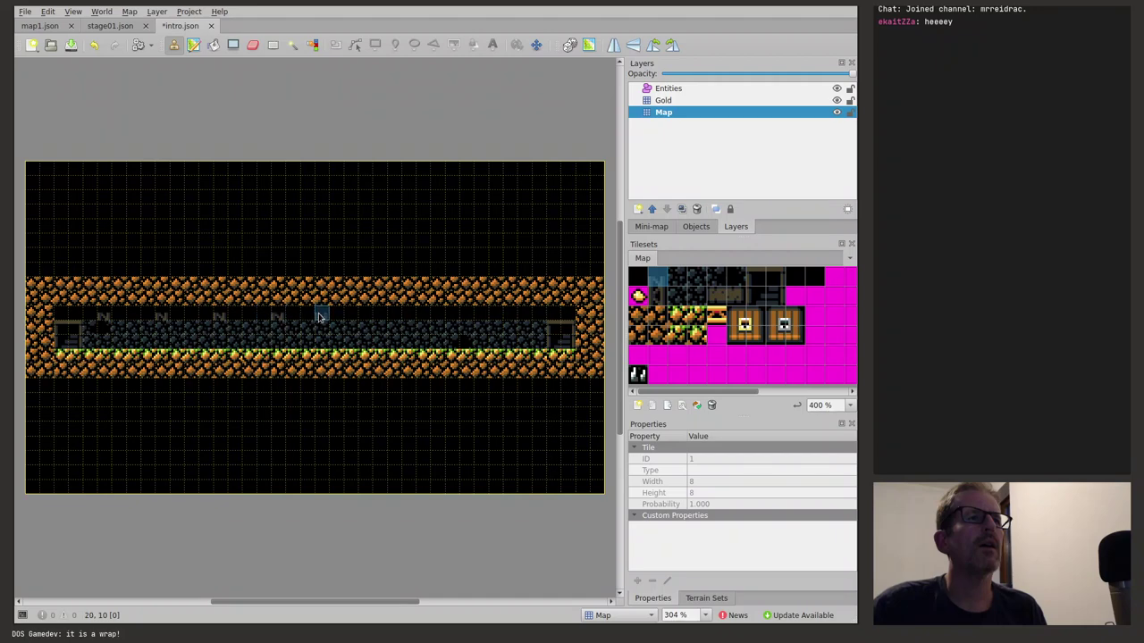
{"action": "left_click", "coordinate": [338, 318]}
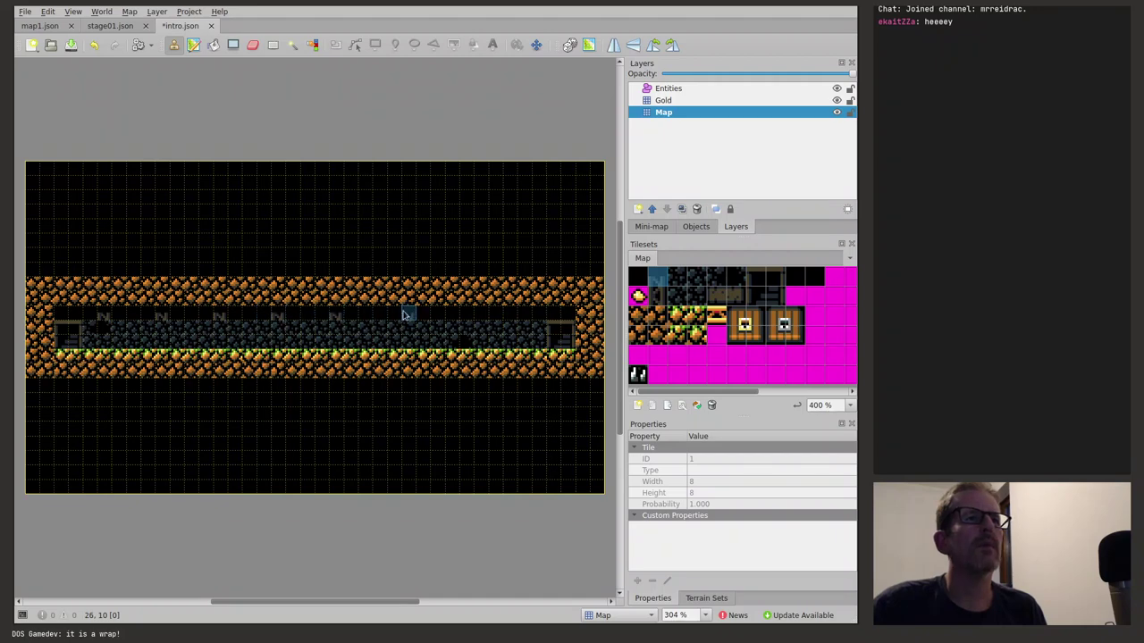
{"action": "left_click", "coordinate": [393, 315]}
{"action": "left_click", "coordinate": [451, 315]}
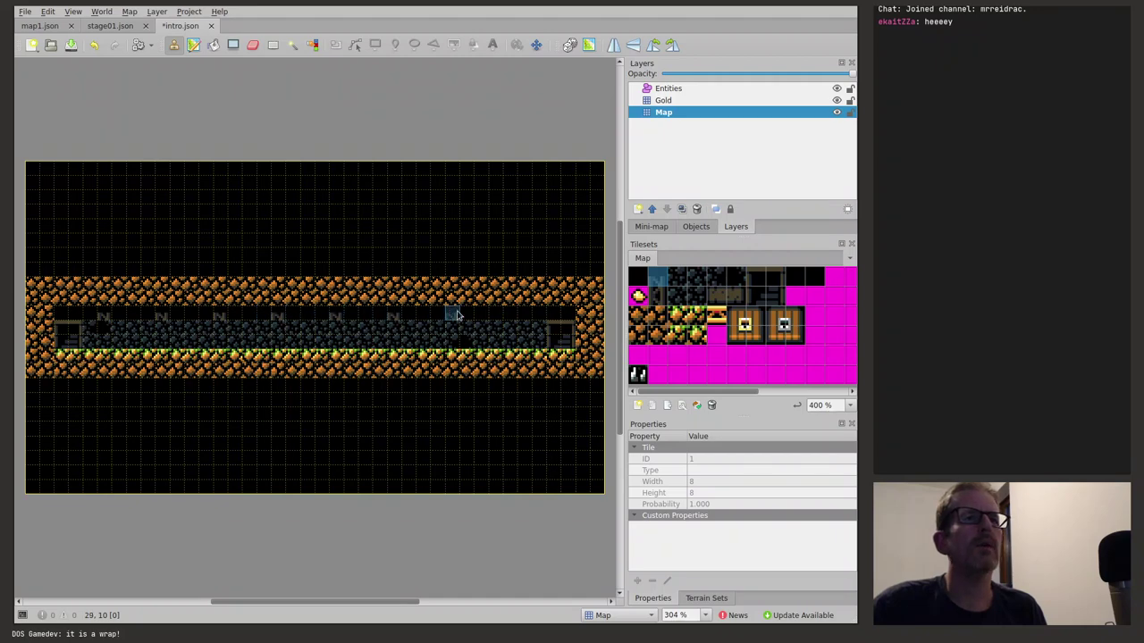
{"action": "left_click", "coordinate": [540, 347]}
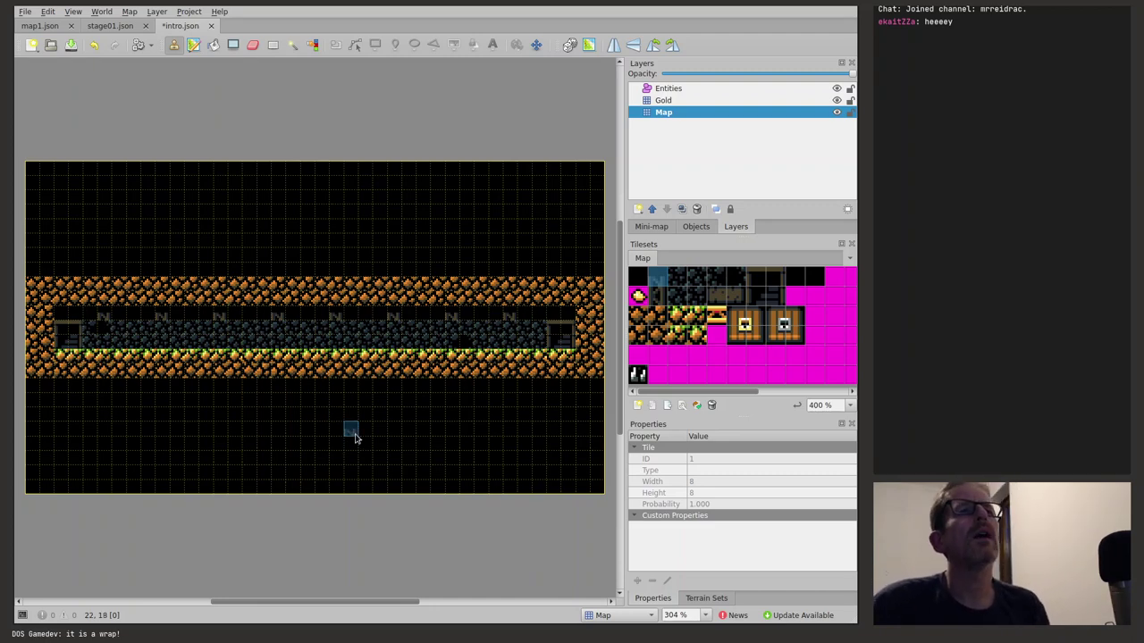
{"action": "key", "text": "ctrl+z"}
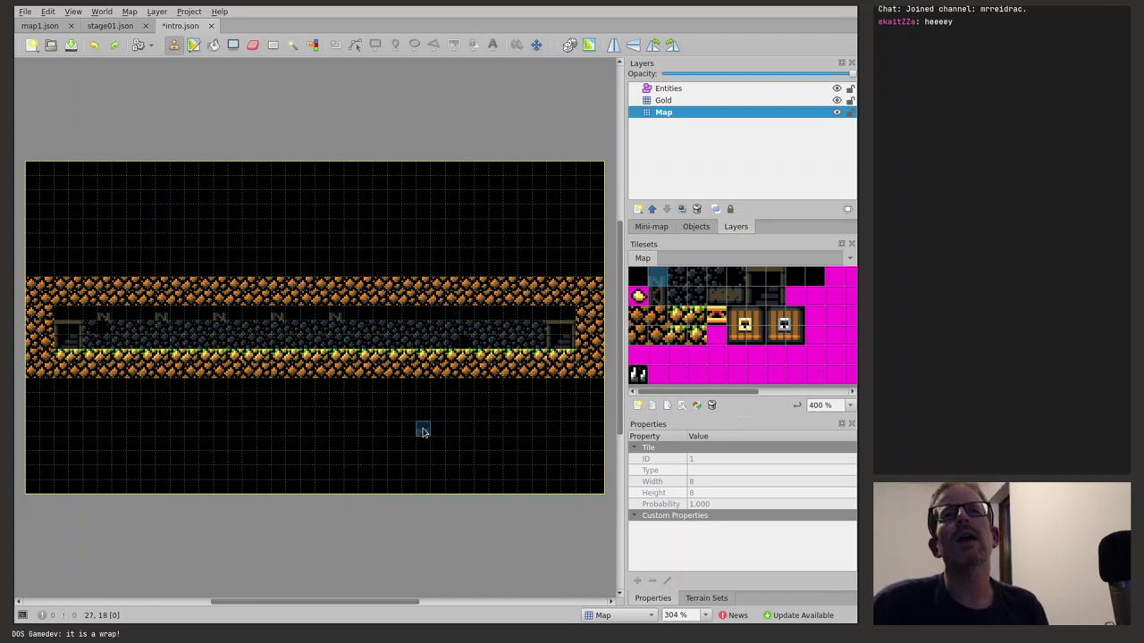
{"action": "key", "text": "ctrl+z"}
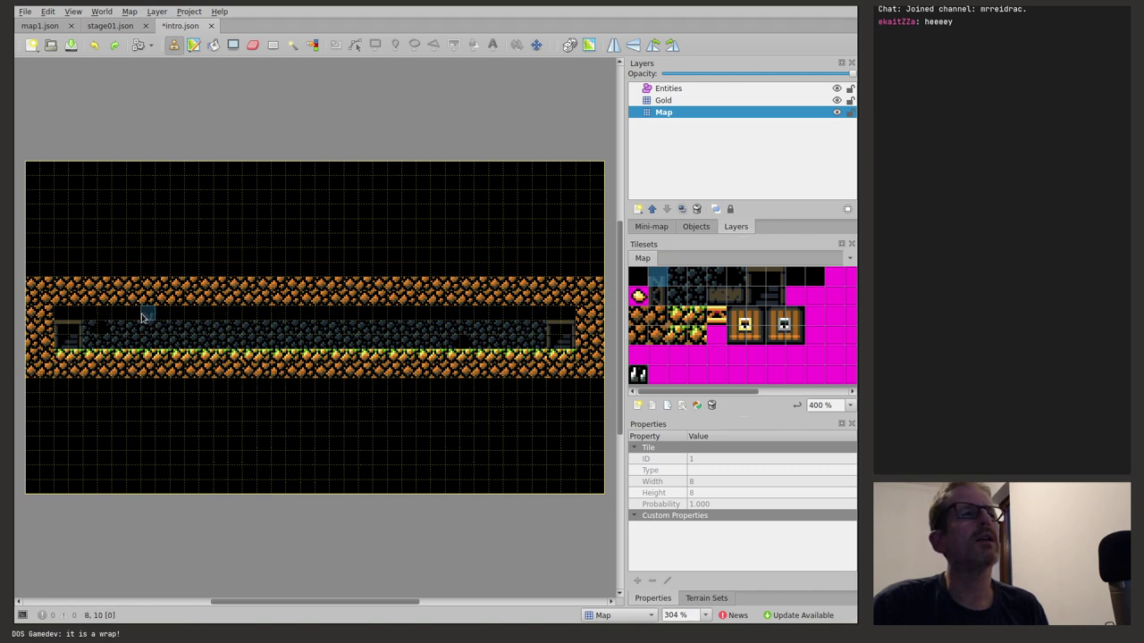
Step: Try the wooden support tile at a five-tile spacing along the same dark row, and undo those stamps
{"action": "left_click", "coordinate": [194, 320]}
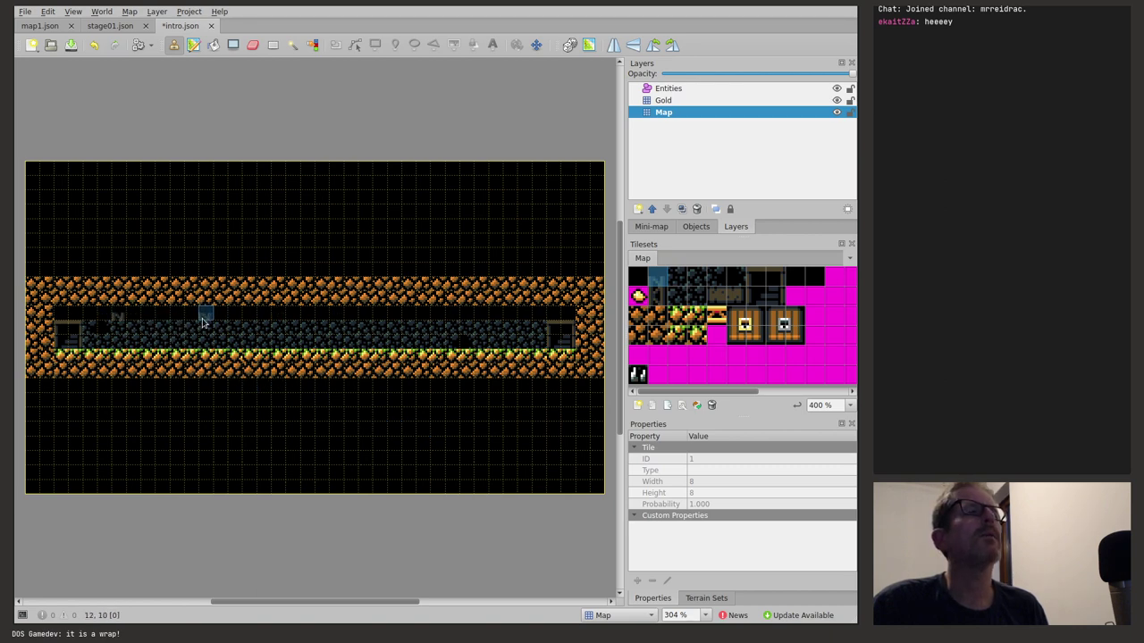
{"action": "left_click", "coordinate": [267, 322]}
{"action": "left_click", "coordinate": [329, 322]}
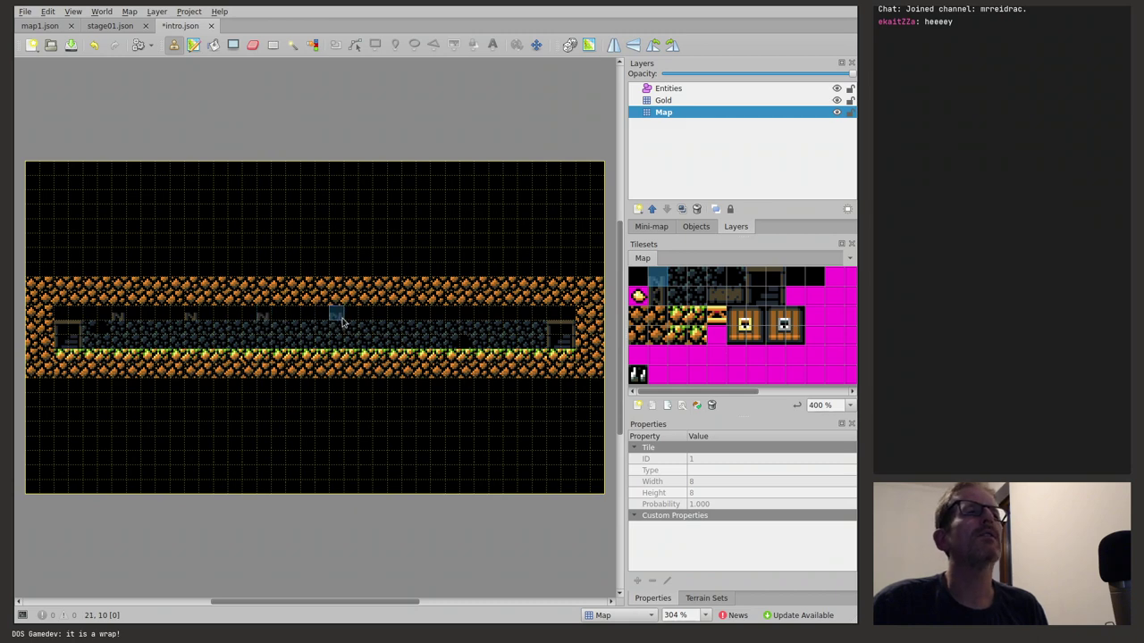
{"action": "left_click", "coordinate": [407, 321]}
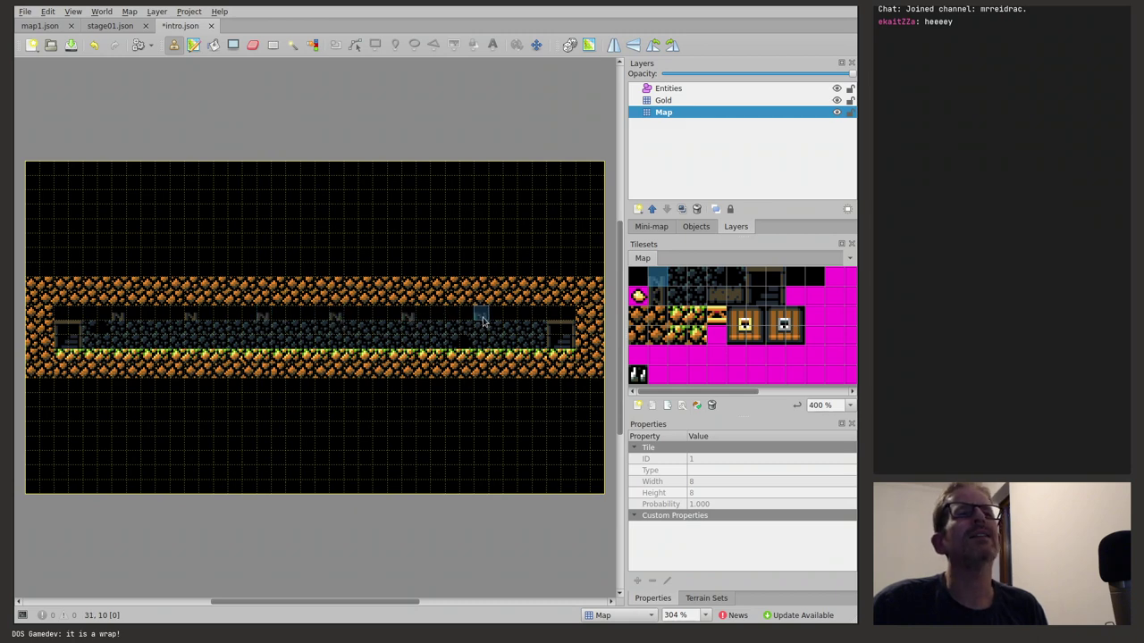
{"action": "left_click", "coordinate": [482, 322]}
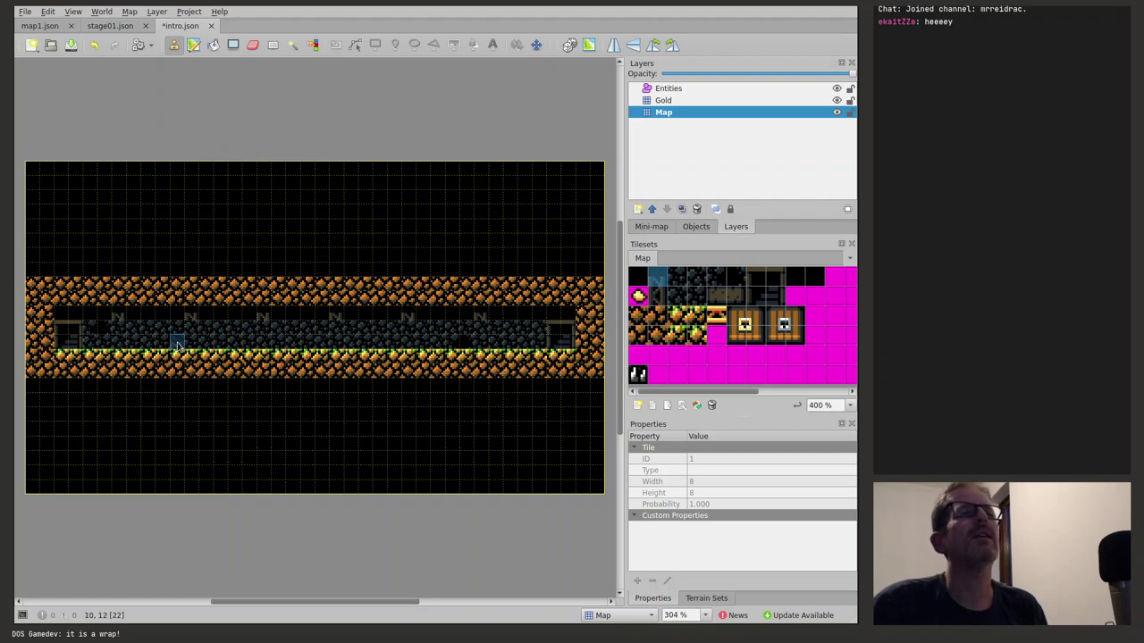
{"action": "key", "text": "ctrl+z"}
{"action": "key", "text": "ctrl+z"}
{"action": "key", "text": "ctrl+z"}
{"action": "key", "text": "ctrl+z"}
{"action": "key", "text": "ctrl+z"}
Step: Stamp five wooden support tops every six tiles along row 10, from column 7 to column 31
{"action": "left_click", "coordinate": [134, 316]}
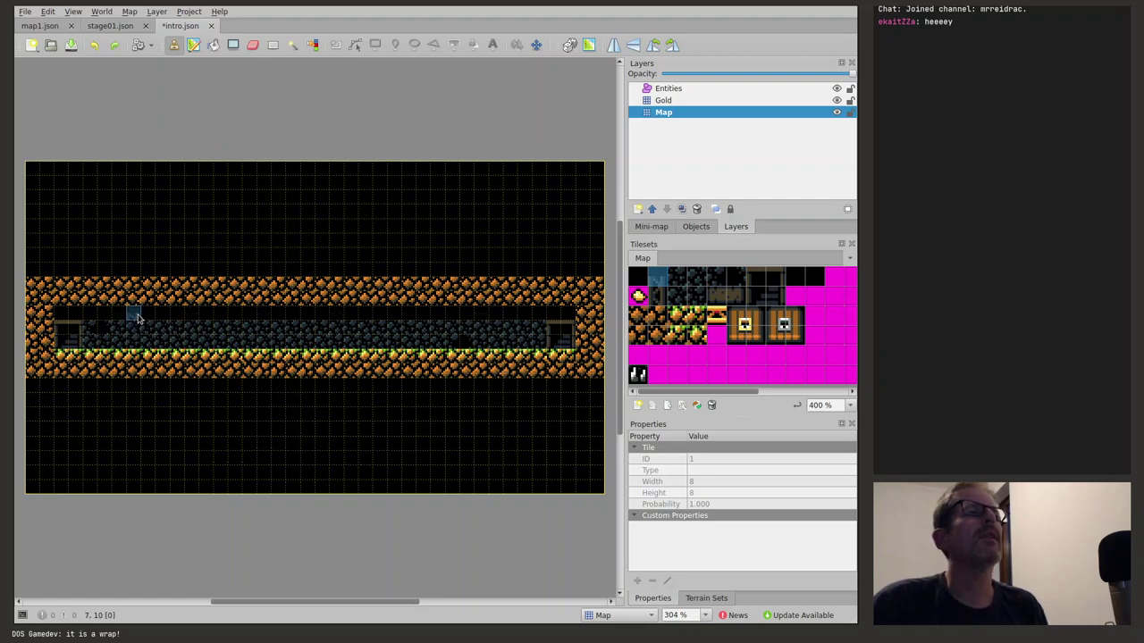
{"action": "left_click", "coordinate": [221, 315]}
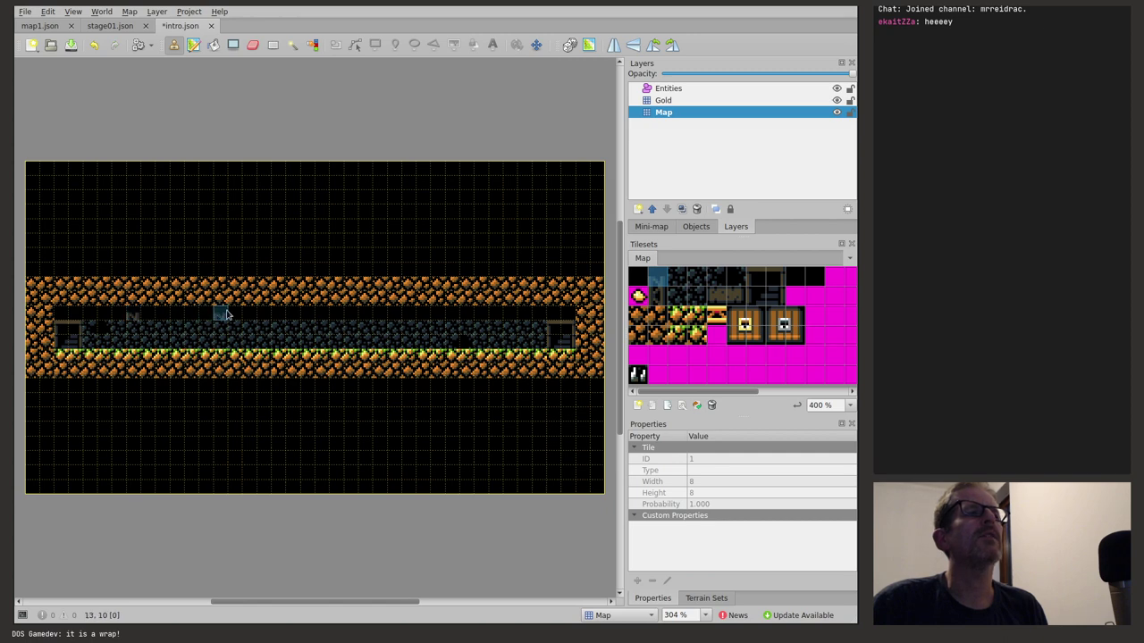
{"action": "left_click", "coordinate": [306, 314]}
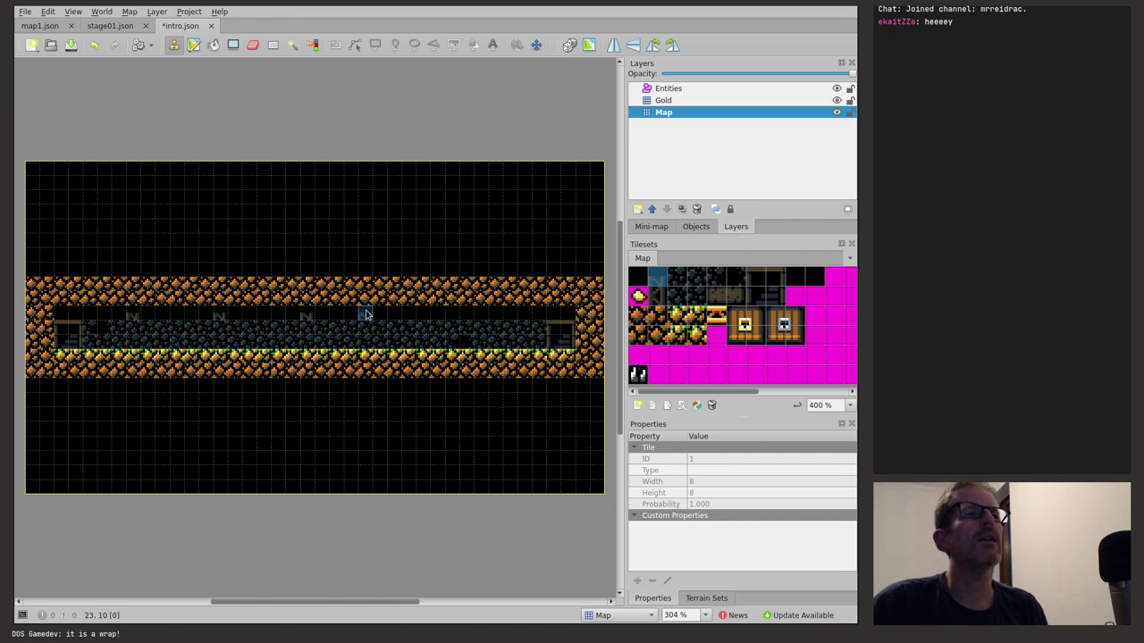
{"action": "left_click", "coordinate": [384, 312]}
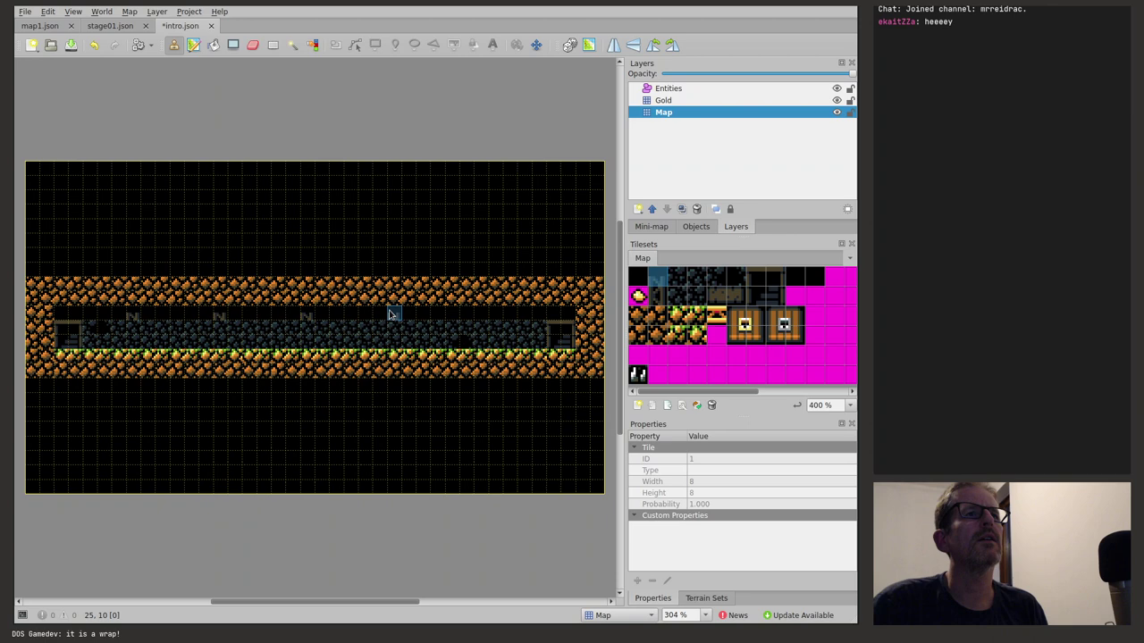
{"action": "left_click", "coordinate": [483, 313]}
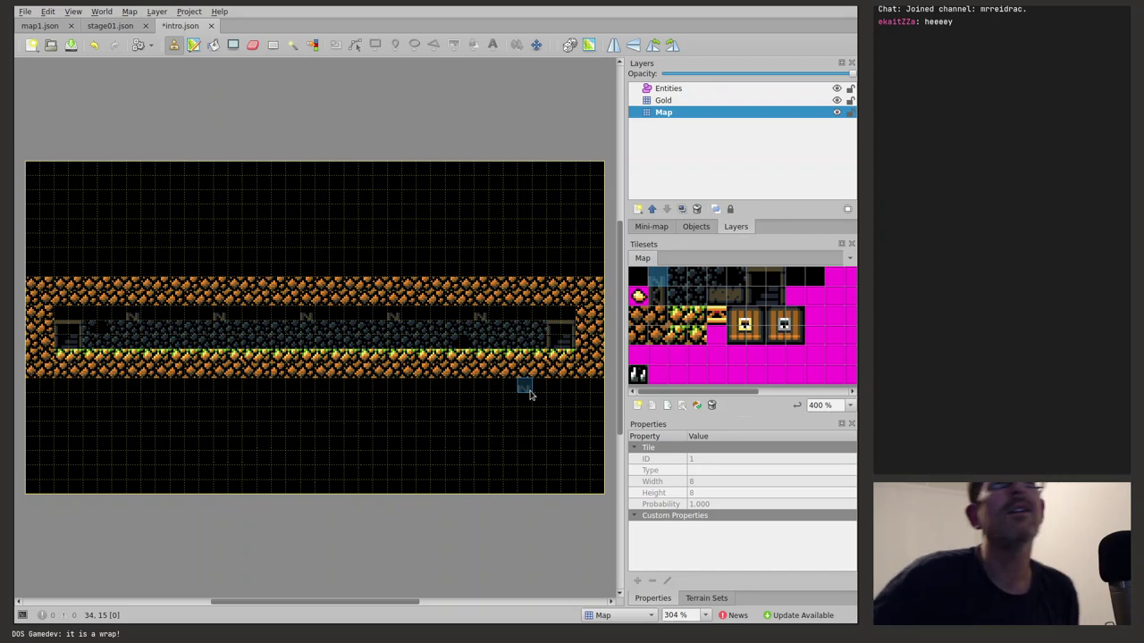
Step: Extend all five wooden supports down to the corridor floor with the post tile (ID 21)
{"action": "left_click", "coordinate": [657, 296]}
{"action": "left_click", "coordinate": [129, 338]}
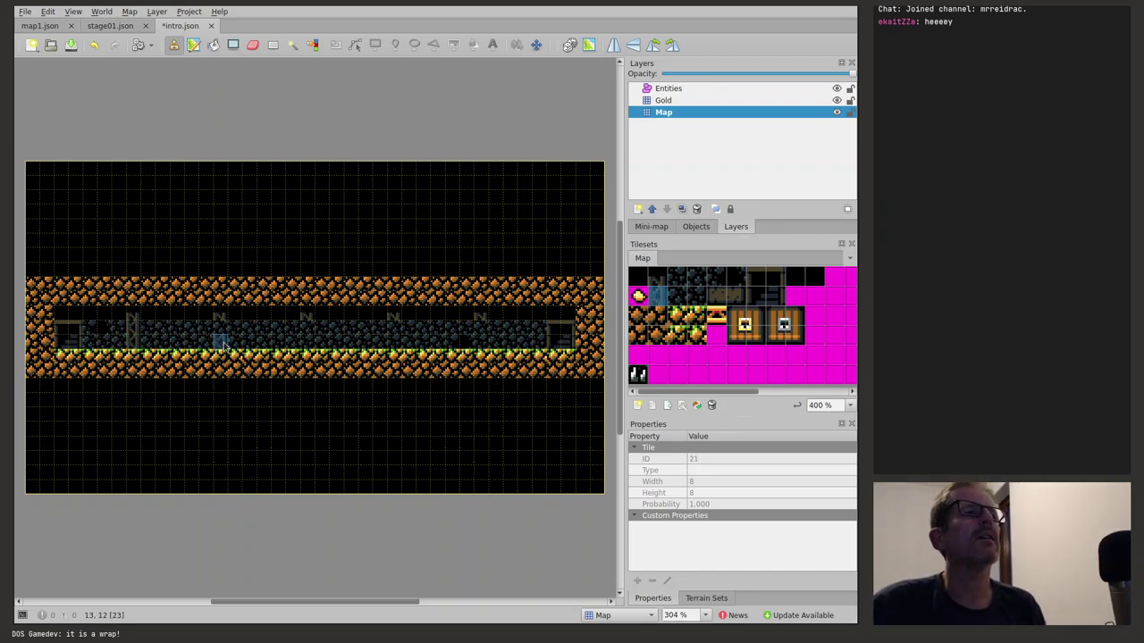
{"action": "left_click", "coordinate": [219, 336]}
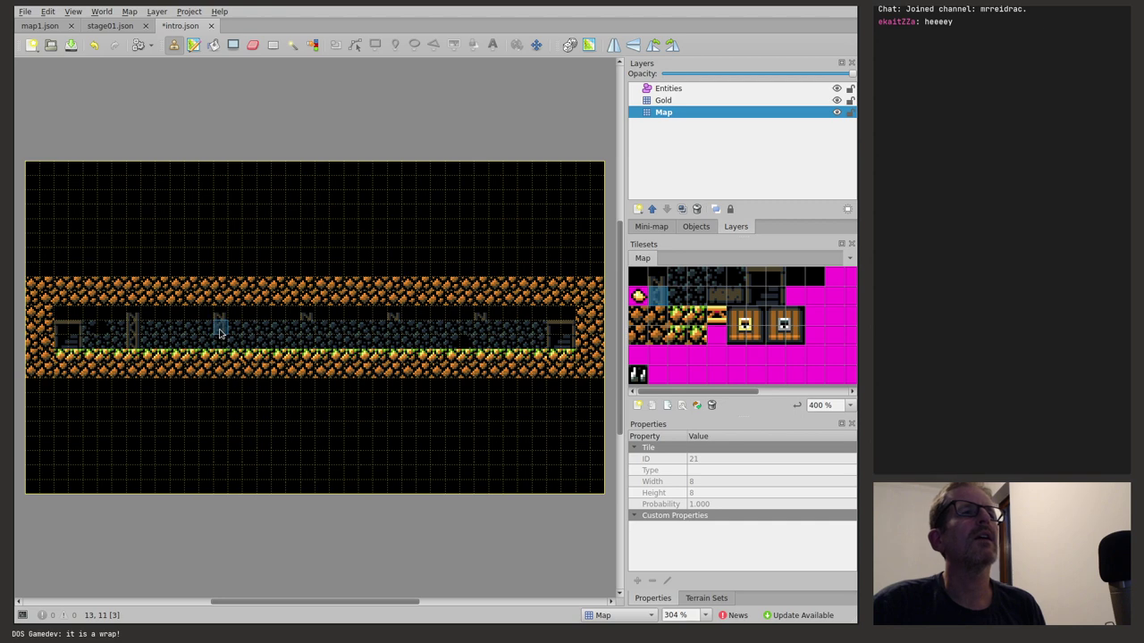
{"action": "left_click", "coordinate": [307, 337]}
{"action": "left_click", "coordinate": [396, 336]}
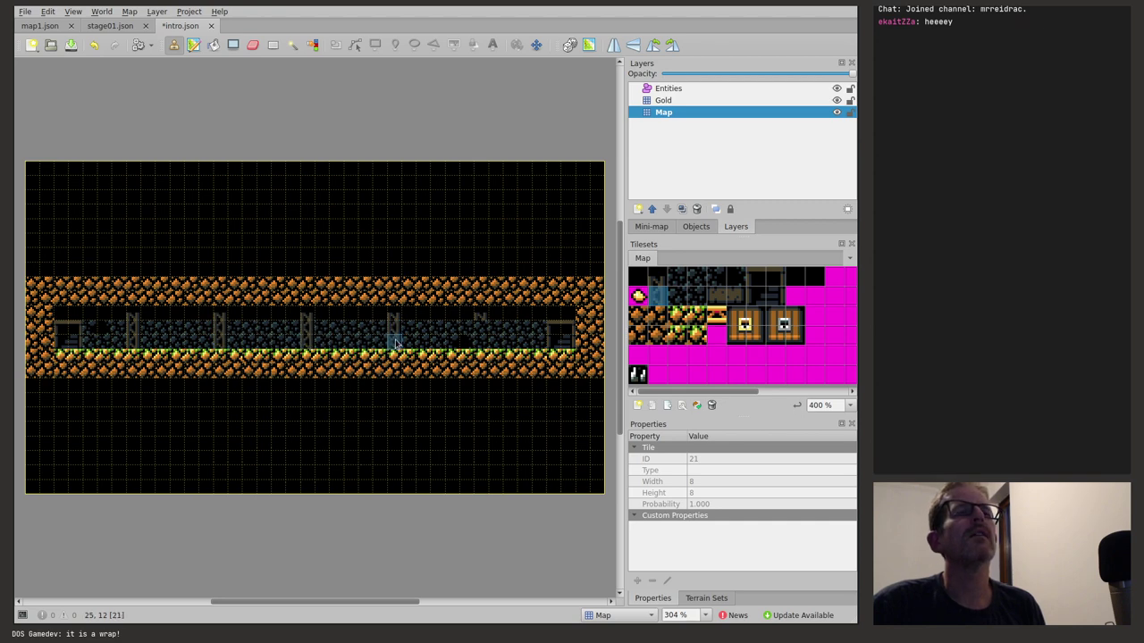
{"action": "left_click", "coordinate": [483, 337]}
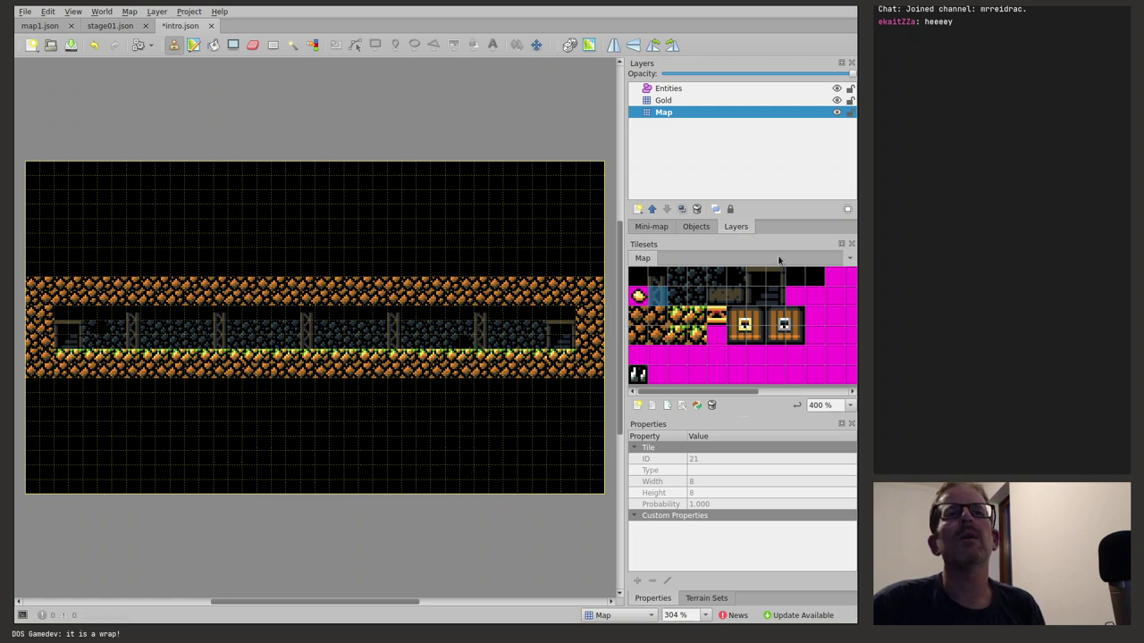
Step: Try the two-tile-wide background piece starting at tile ID 5 on the corridor's back wall near the second support
{"action": "left_click_drag", "start_coordinate": [722, 284], "coordinate": [738, 280]}
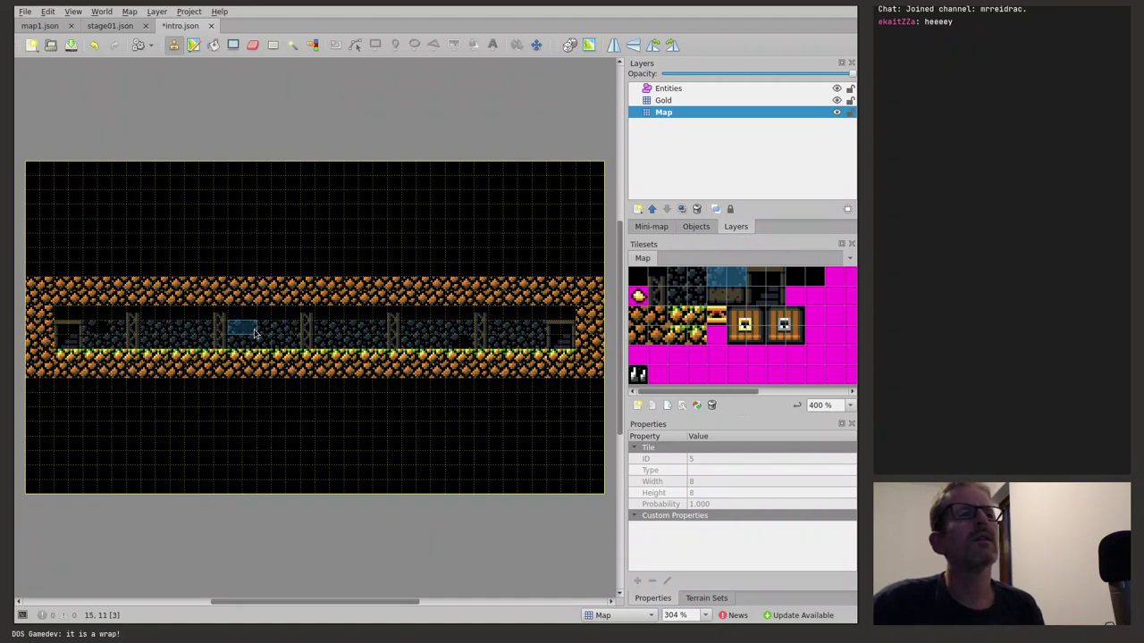
{"action": "key", "text": "ctrl+z"}
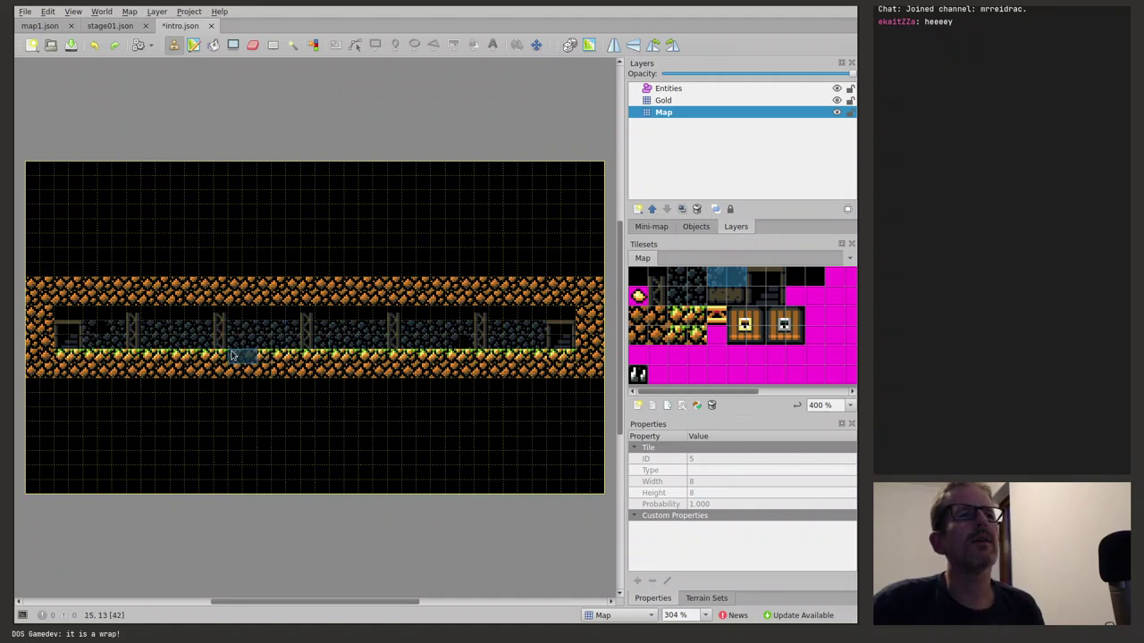
{"action": "left_click", "coordinate": [201, 344]}
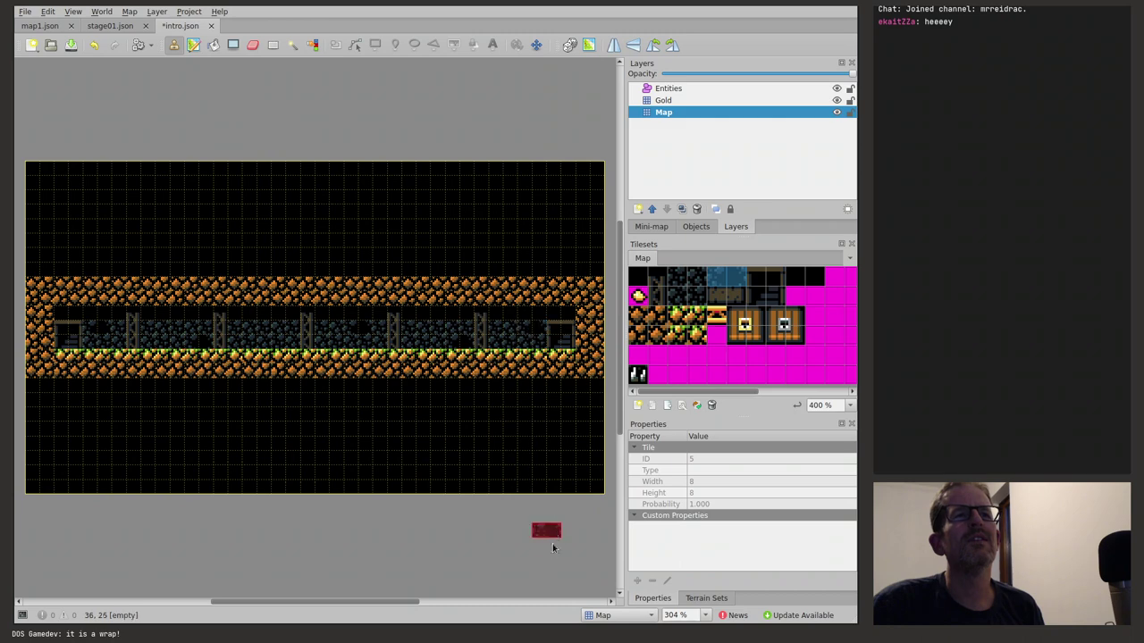
{"action": "key", "text": "ctrl+z"}
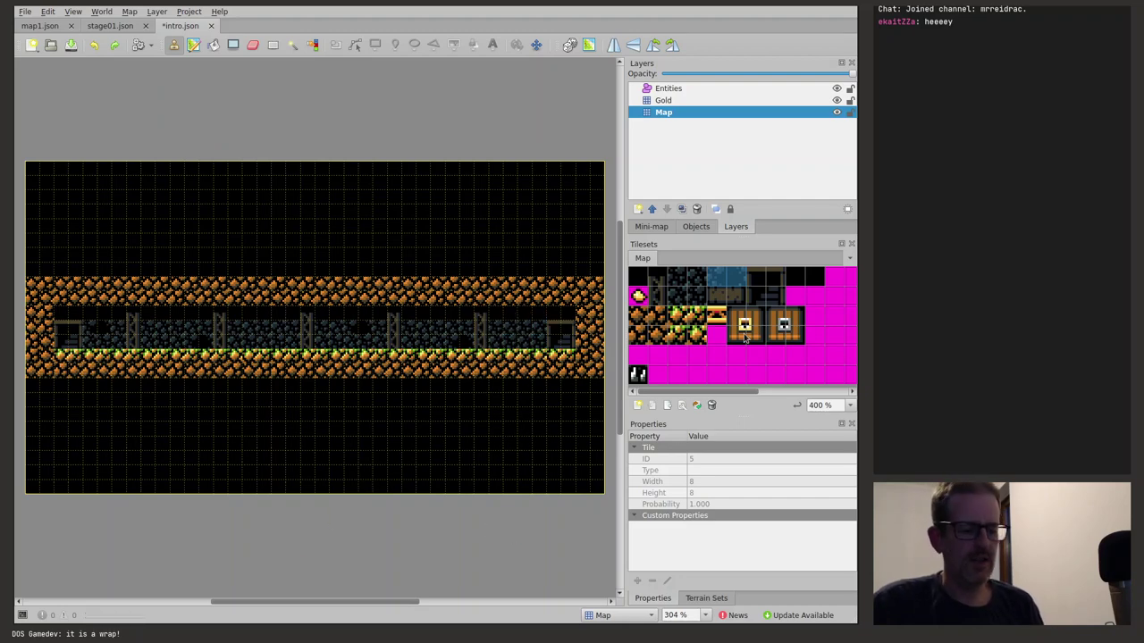
Step: Save the map, and pick the gold tile (ID 20) with the Gold layer active
{"action": "key", "text": "ctrl+s"}
{"action": "left_click", "coordinate": [687, 101]}
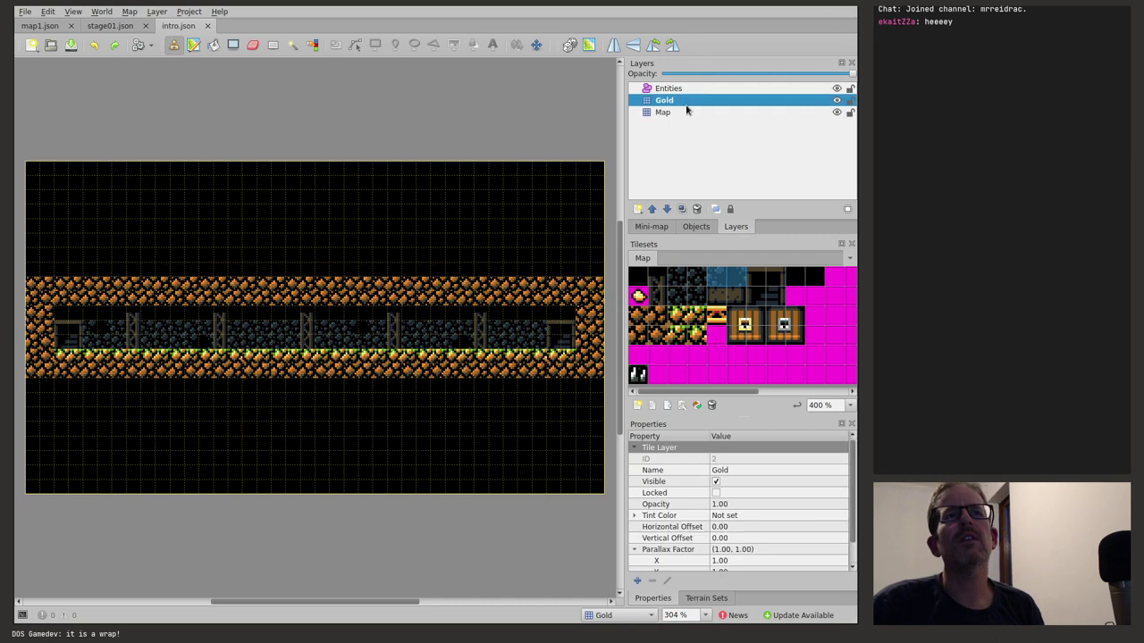
{"action": "left_click", "coordinate": [638, 295]}
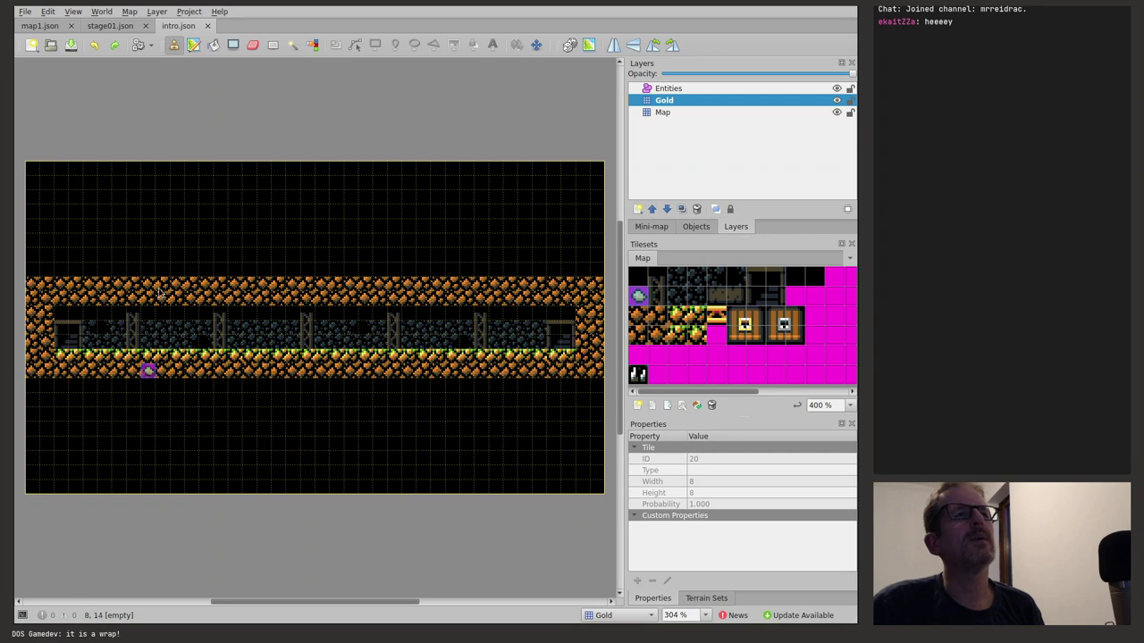
Step: Try to clear a rectangle over the left half of the corridor on the Gold layer, and remove the selection
{"action": "left_click", "coordinate": [272, 44]}
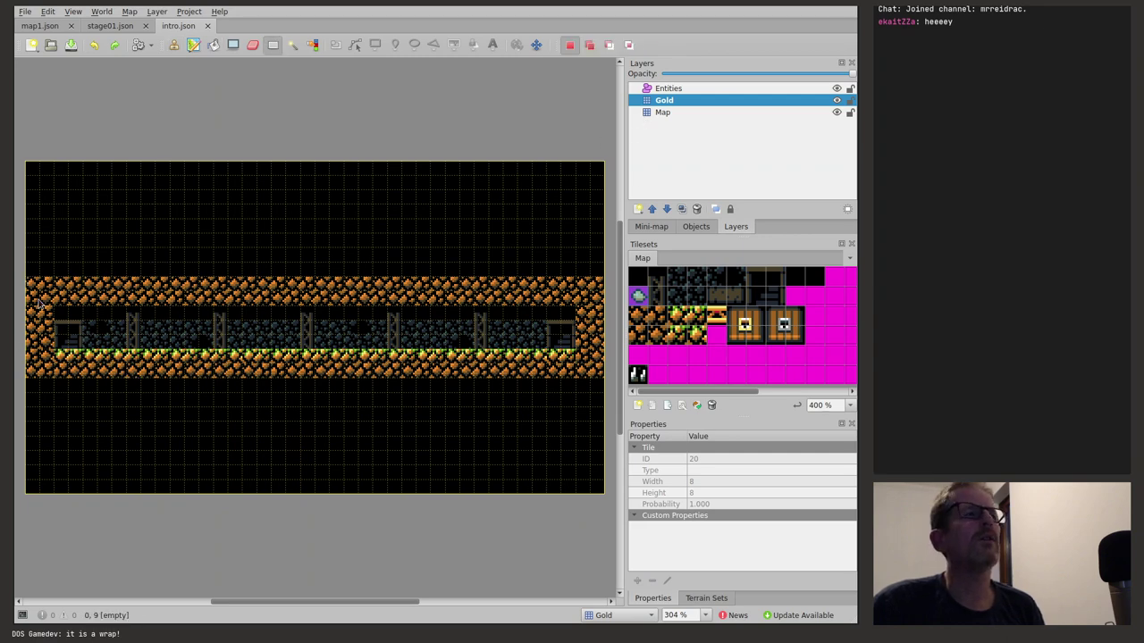
{"action": "left_click_drag", "start_coordinate": [30, 283], "coordinate": [308, 381]}
{"action": "key", "text": "Delete"}
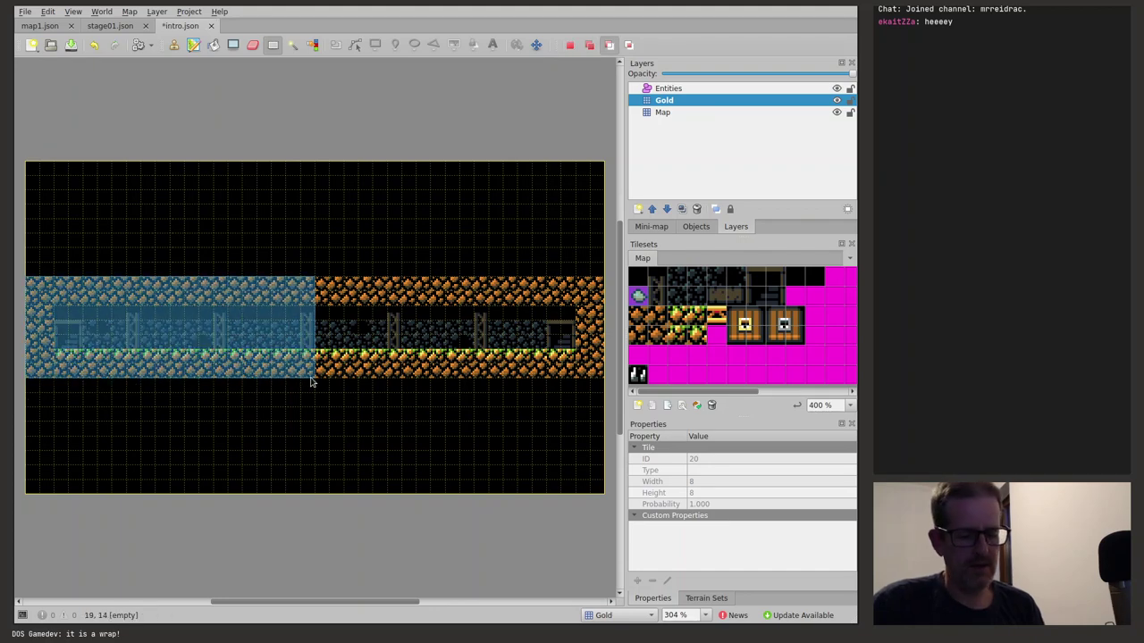
{"action": "key", "text": "ctrl+shift+a"}
{"action": "key", "text": "b"}
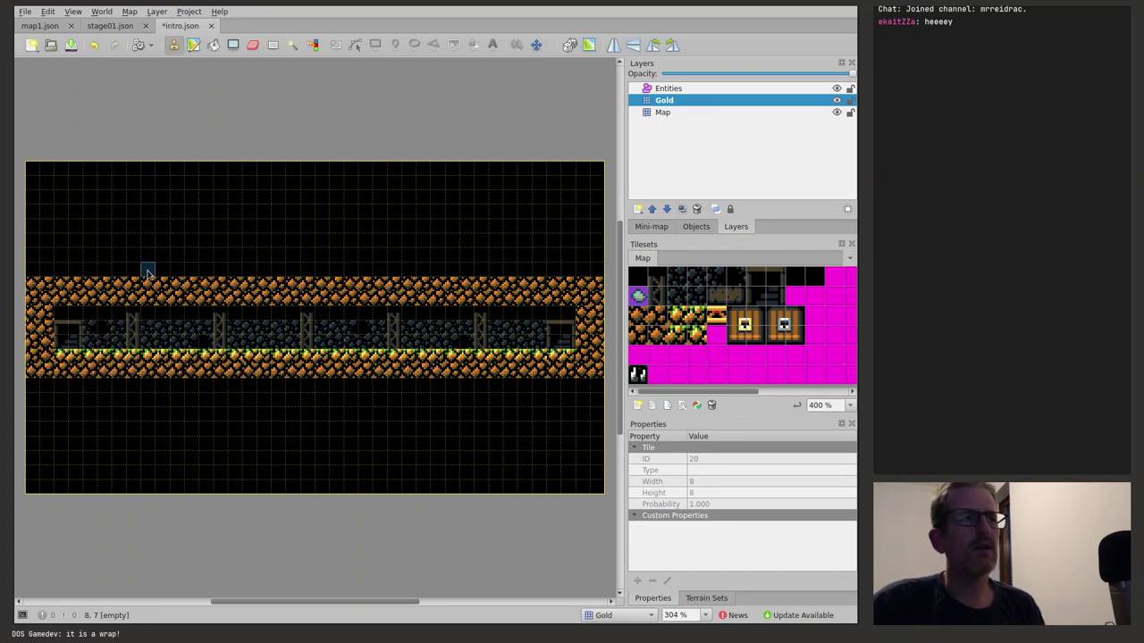
Step: Cut the corridor's left end (columns 0 to 13) on the Map layer and paste it eight tiles further right
{"action": "left_click", "coordinate": [708, 113]}
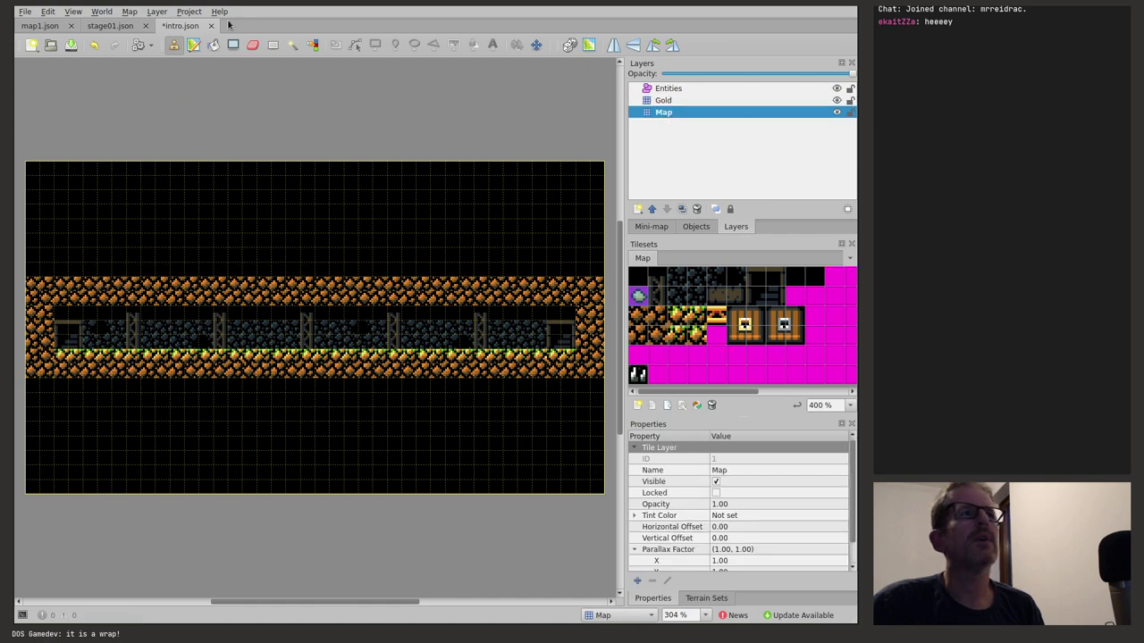
{"action": "left_click", "coordinate": [273, 45]}
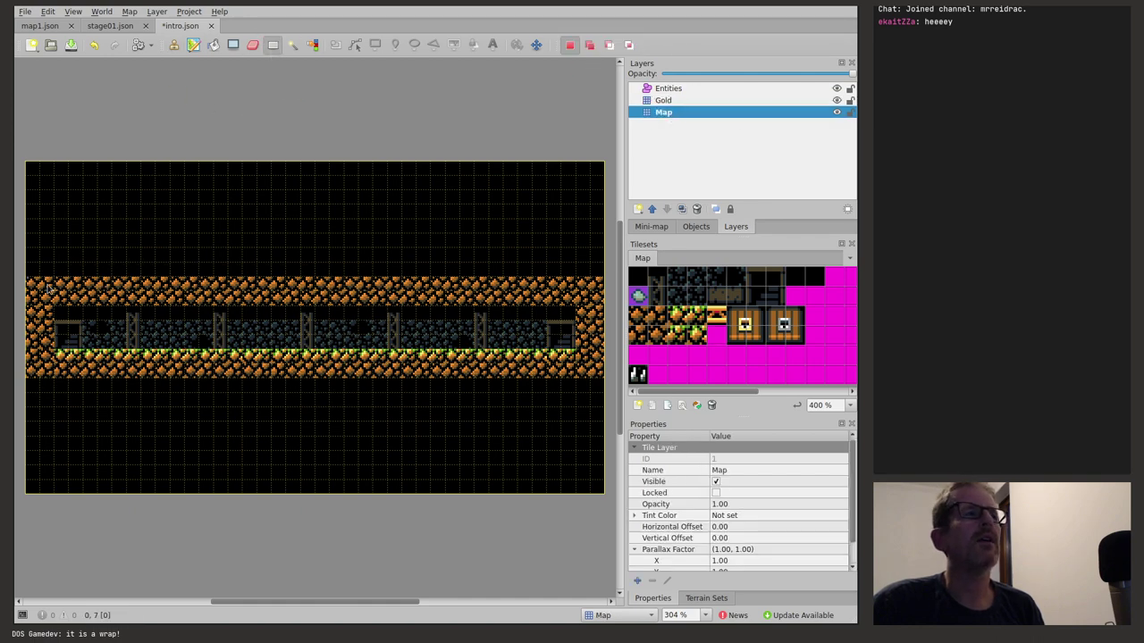
{"action": "left_click_drag", "start_coordinate": [33, 268], "coordinate": [219, 402]}
{"action": "key", "text": "ctrl+x"}
{"action": "key", "text": "ctrl+v"}
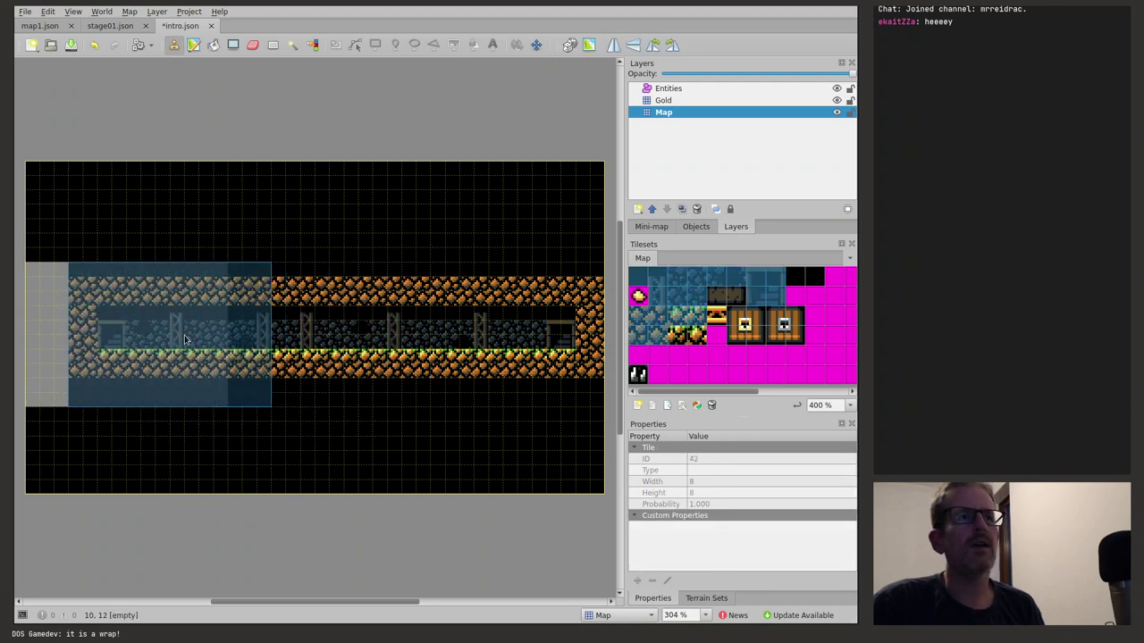
{"action": "left_click", "coordinate": [250, 340]}
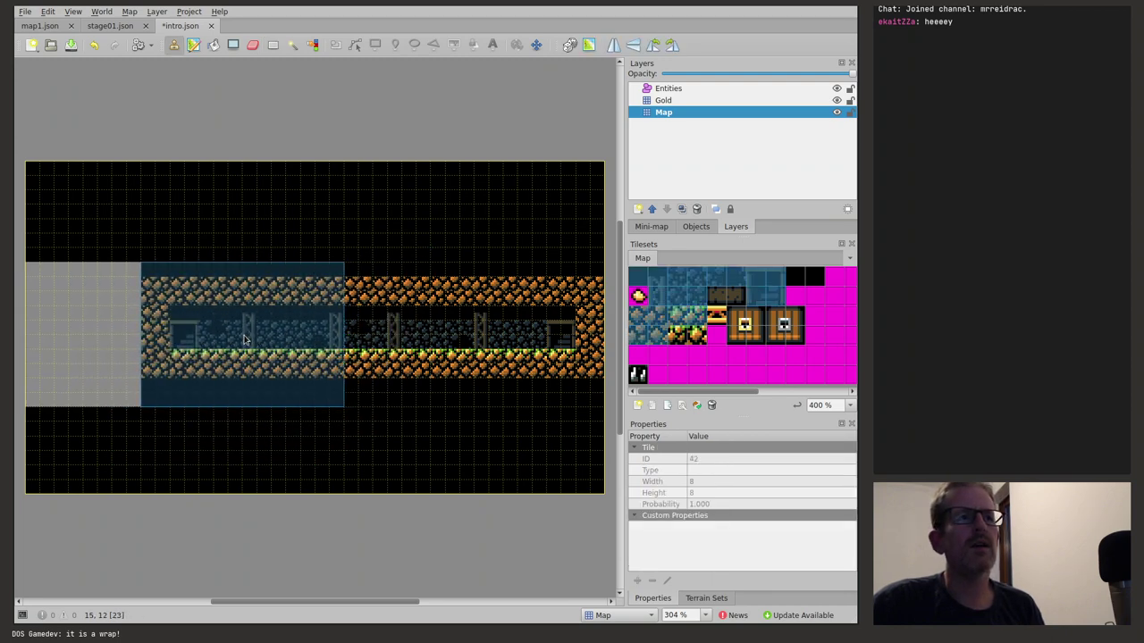
Step: Cut the corridor's right end (15 x 8 tiles) on the Map layer and paste it eight tiles further left
{"action": "left_click", "coordinate": [273, 45]}
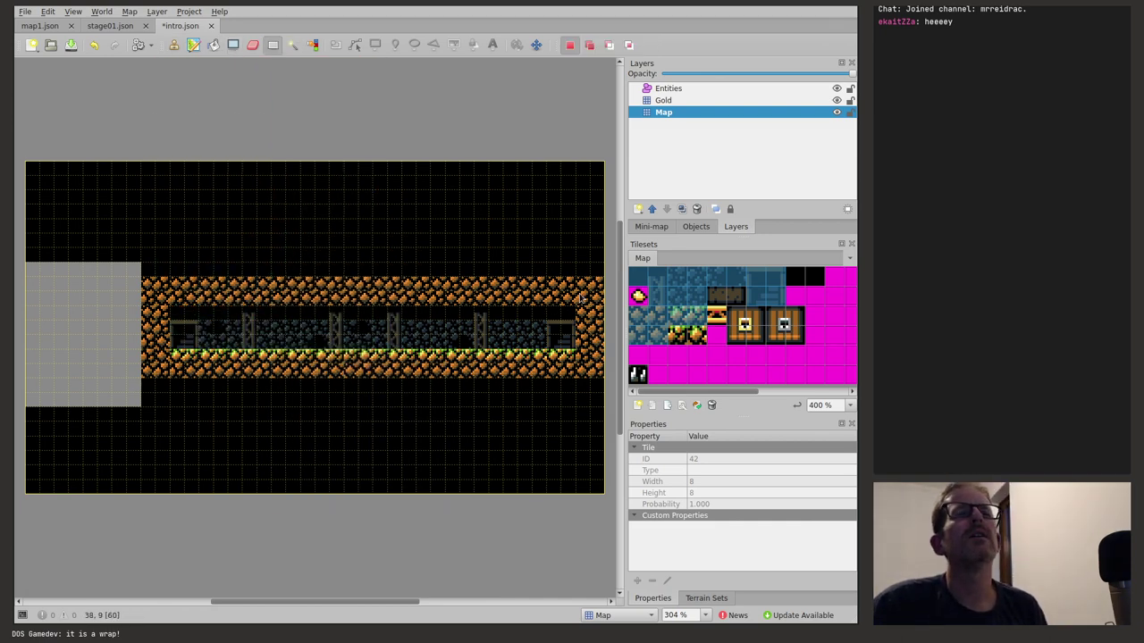
{"action": "left_click_drag", "start_coordinate": [597, 396], "coordinate": [393, 284]}
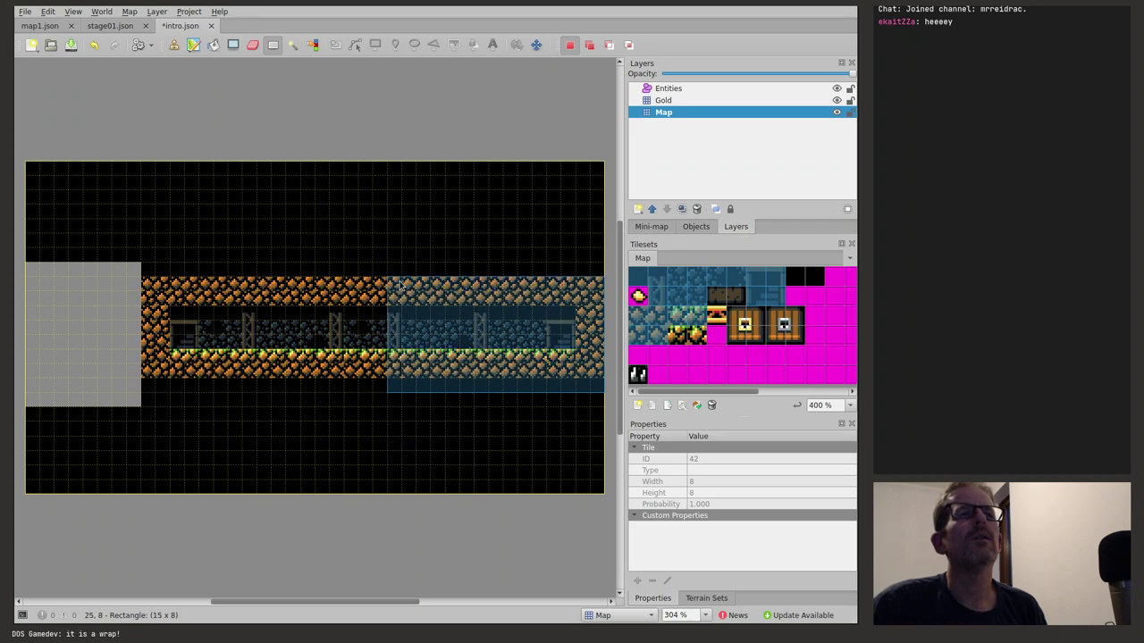
{"action": "key", "text": "Delete"}
{"action": "key", "text": "ctrl+shift+a"}
{"action": "key", "text": "ctrl+v"}
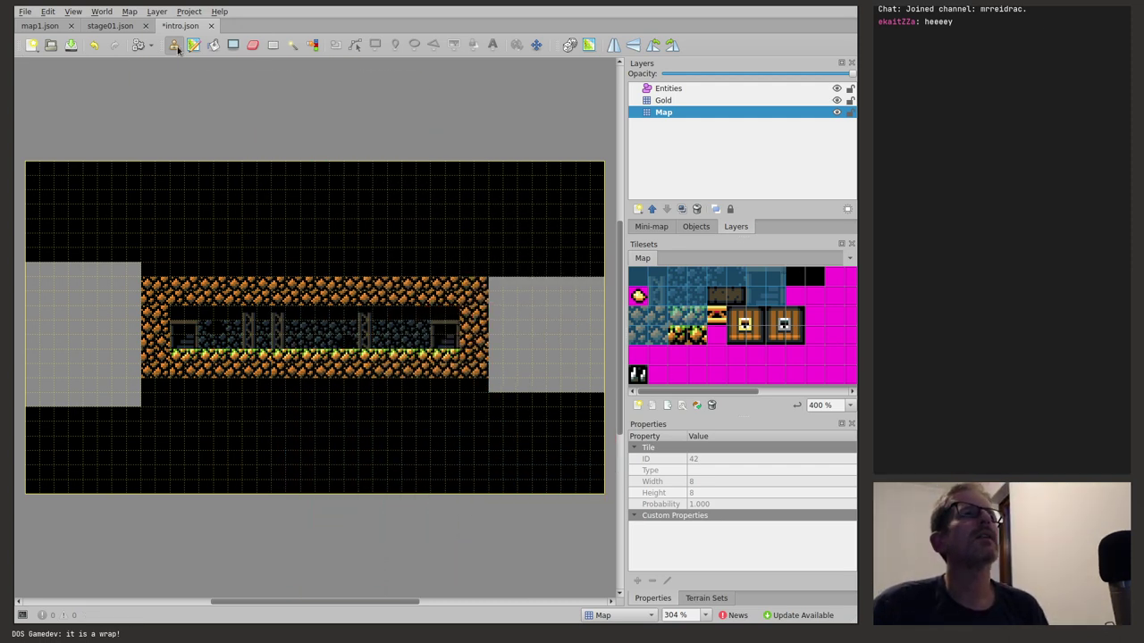
Step: Copy the plain back wall at columns 19 and 20 and paste it over the corridor's second and third supports
{"action": "left_click", "coordinate": [272, 45]}
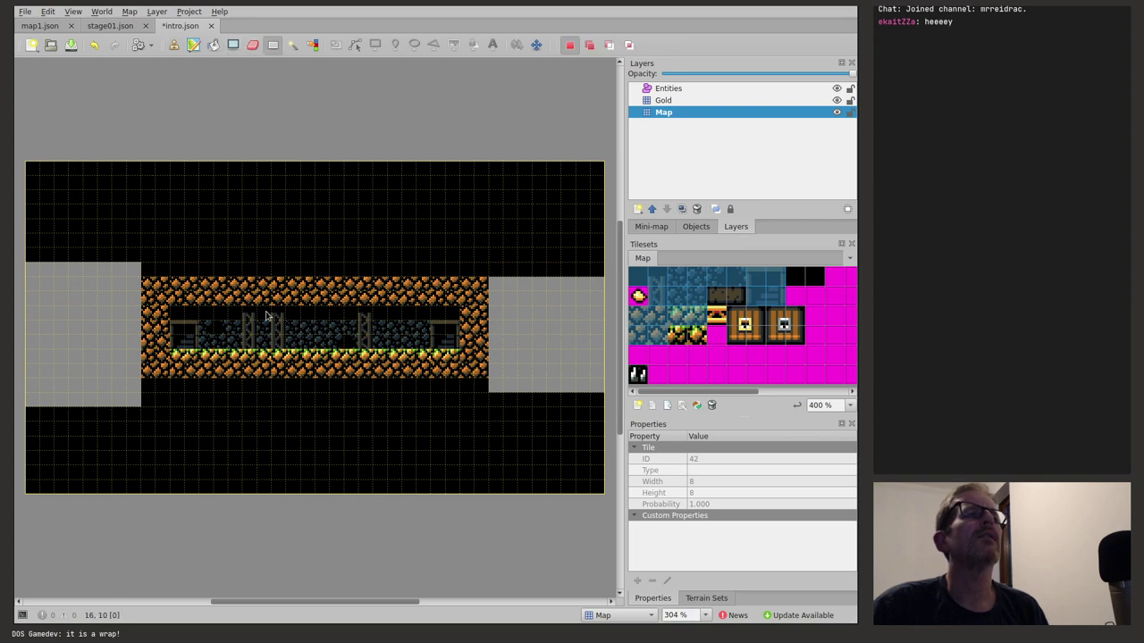
{"action": "left_click_drag", "start_coordinate": [300, 312], "coordinate": [325, 347]}
{"action": "left_click", "coordinate": [330, 317]}
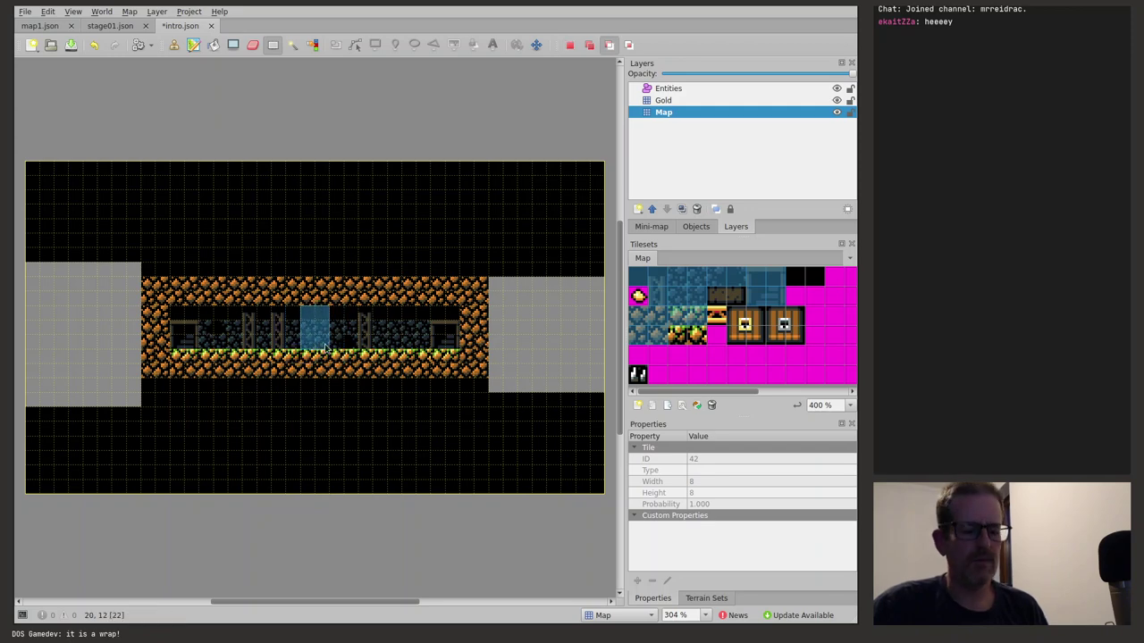
{"action": "key", "text": "ctrl+c"}
{"action": "key", "text": "ctrl+v"}
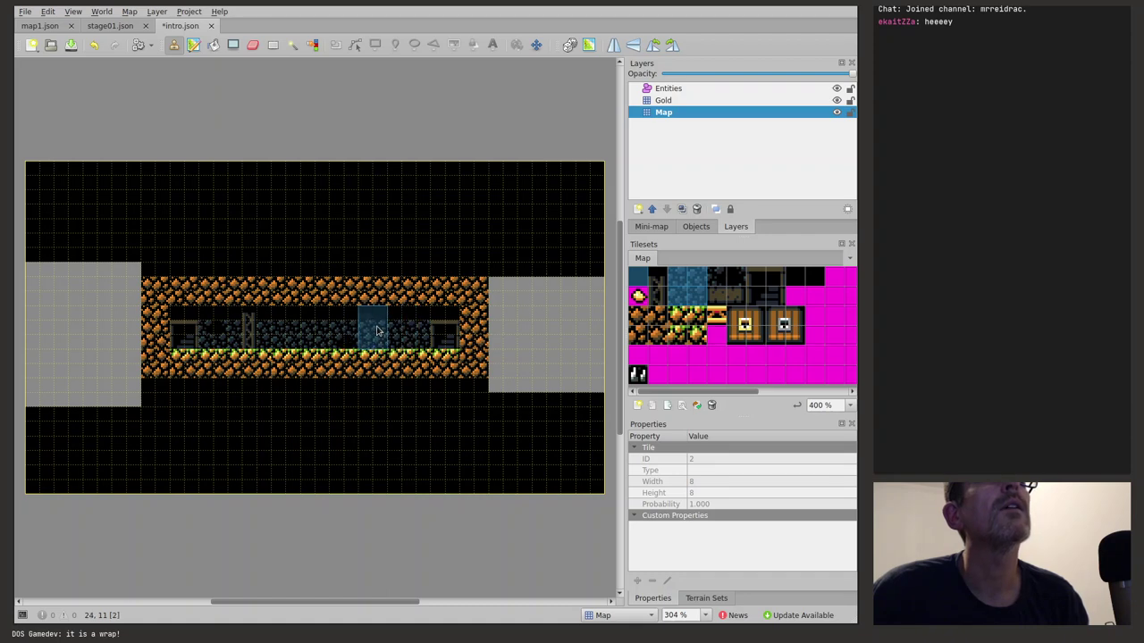
Step: Build a wooden support at column 24 from tile ID 1 at row 11 and tile ID 21 at row 12
{"action": "left_click", "coordinate": [657, 278]}
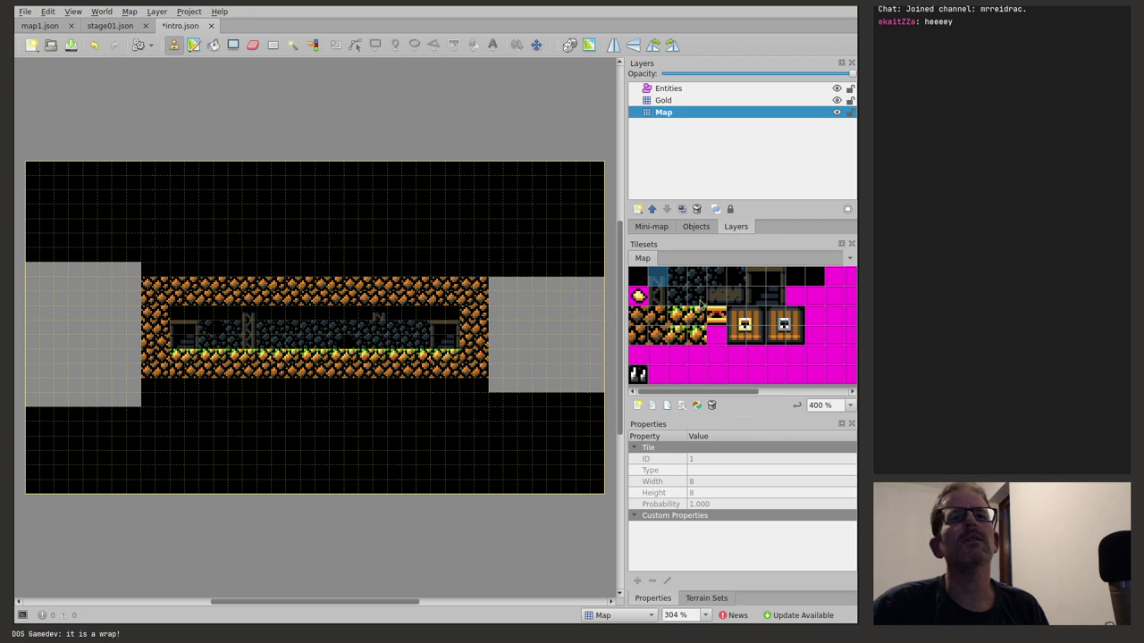
{"action": "left_click", "coordinate": [661, 295]}
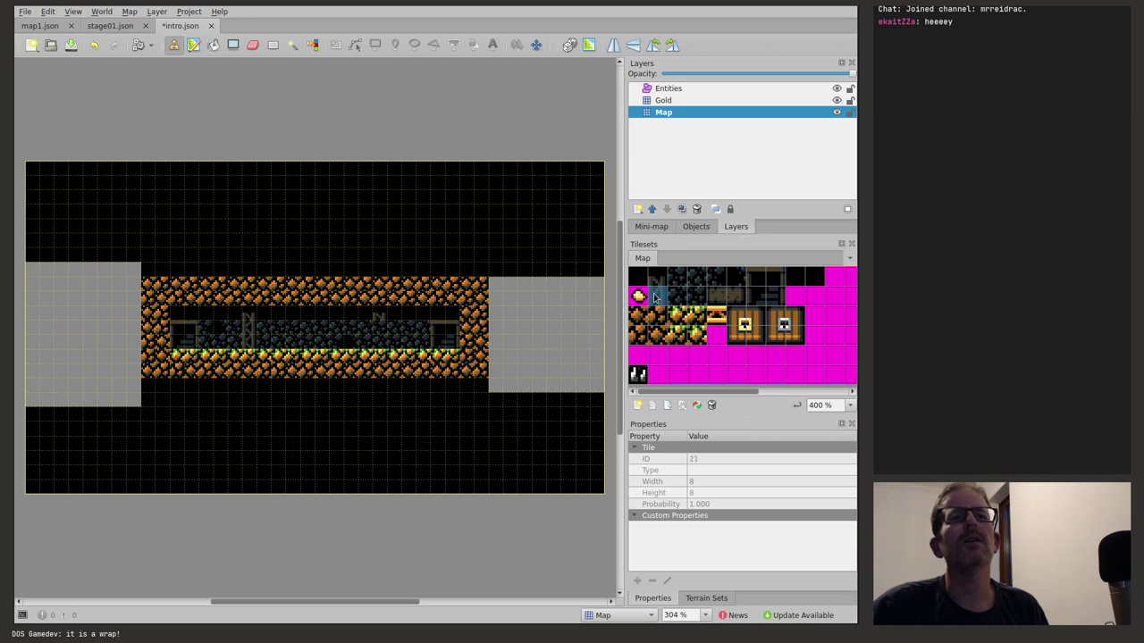
{"action": "left_click", "coordinate": [380, 344]}
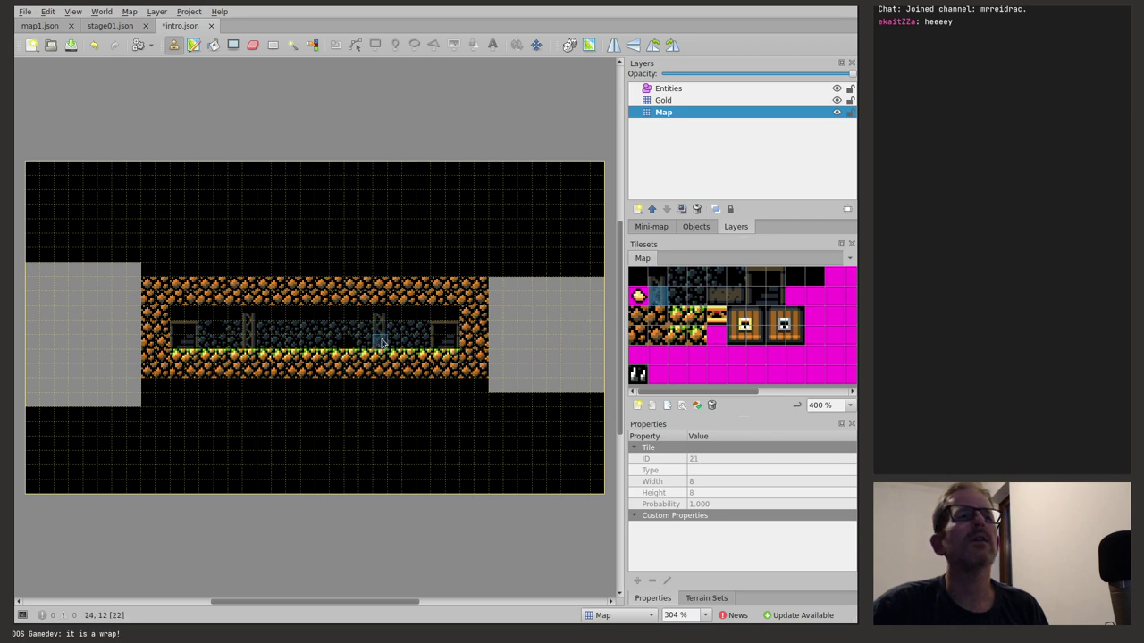
Step: Fill the empty areas on both sides of the corridor with the black tile (ID 0)
{"action": "left_click", "coordinate": [636, 275]}
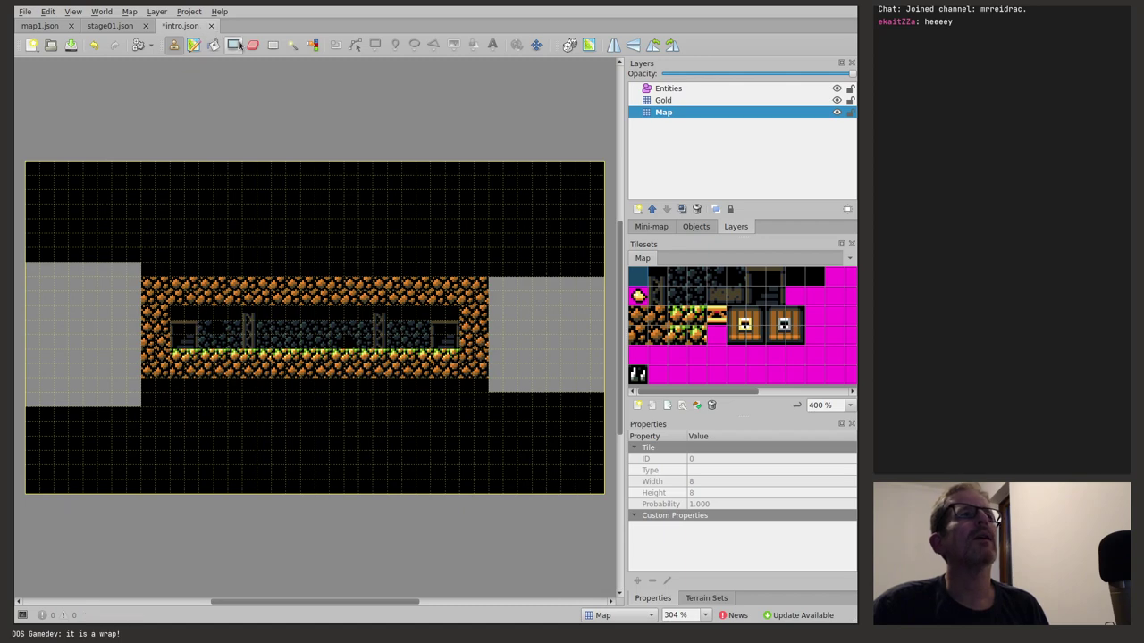
{"action": "left_click", "coordinate": [213, 45]}
{"action": "left_click", "coordinate": [520, 286]}
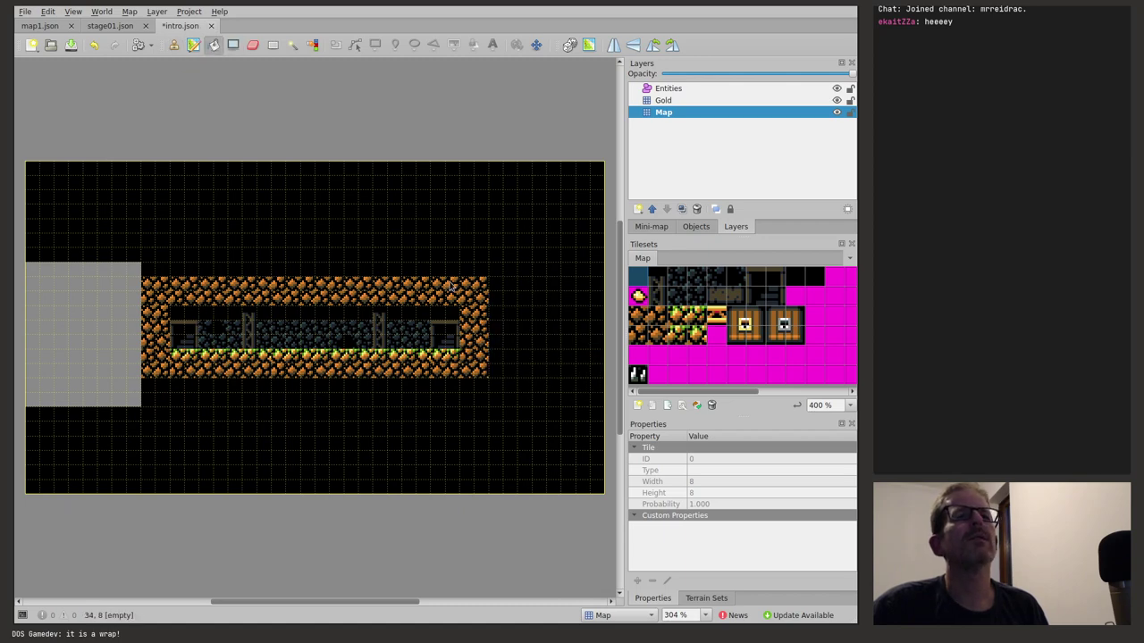
{"action": "left_click", "coordinate": [88, 318]}
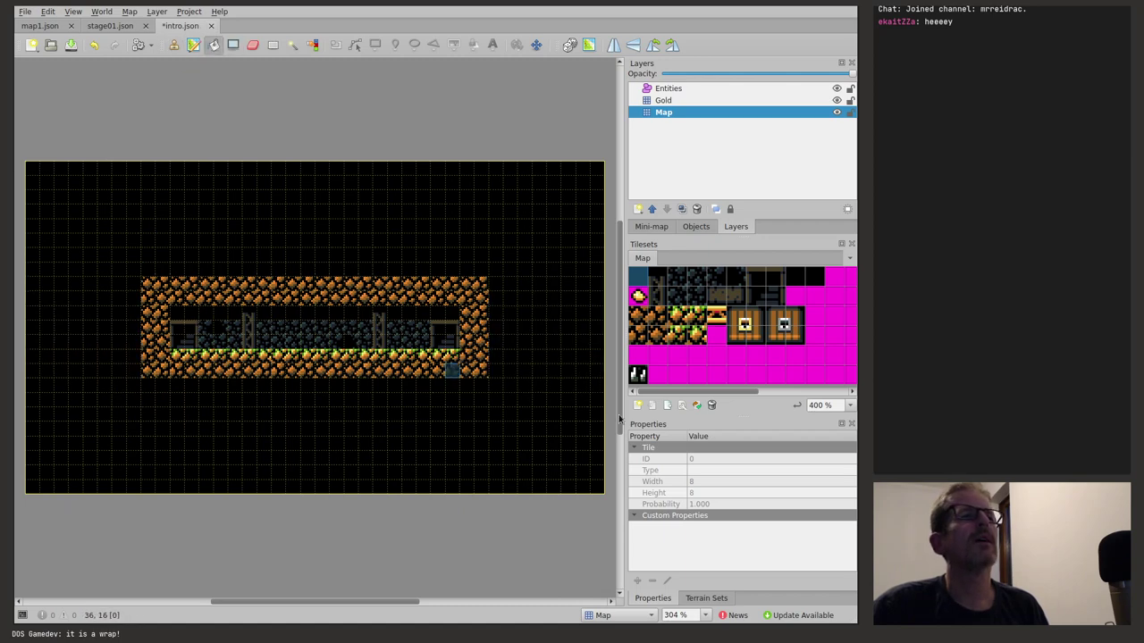
Step: Lay a row of gold tiles (ID 20) on the Gold layer between the doors, row 12, columns 13 to 26, and save the map
{"action": "left_click", "coordinate": [661, 100]}
{"action": "left_click", "coordinate": [638, 295]}
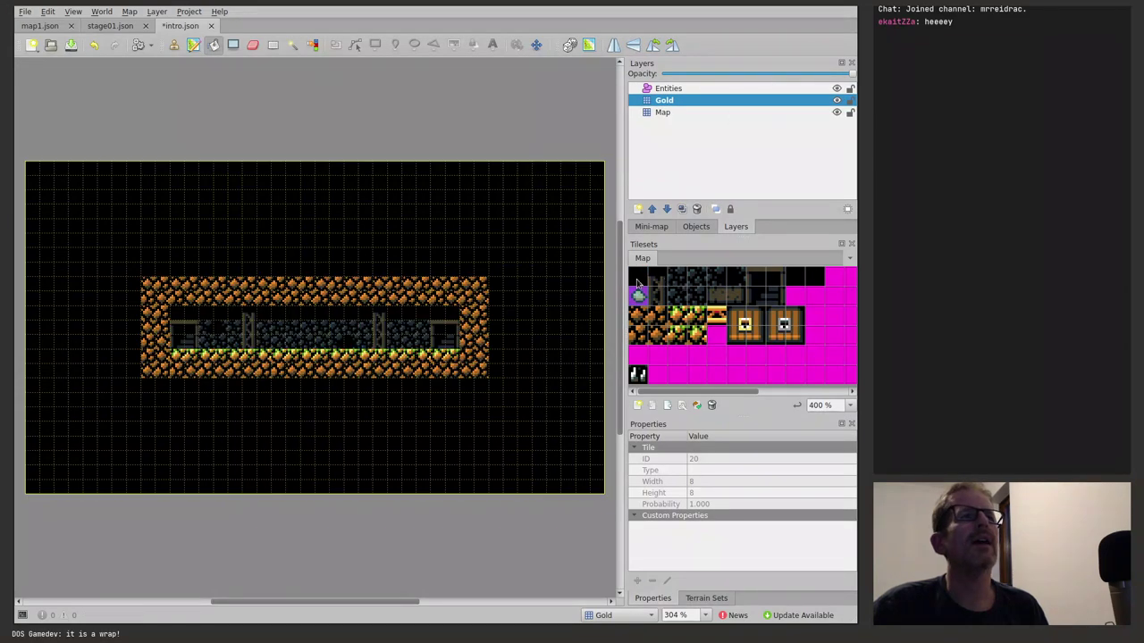
{"action": "left_click", "coordinate": [173, 44]}
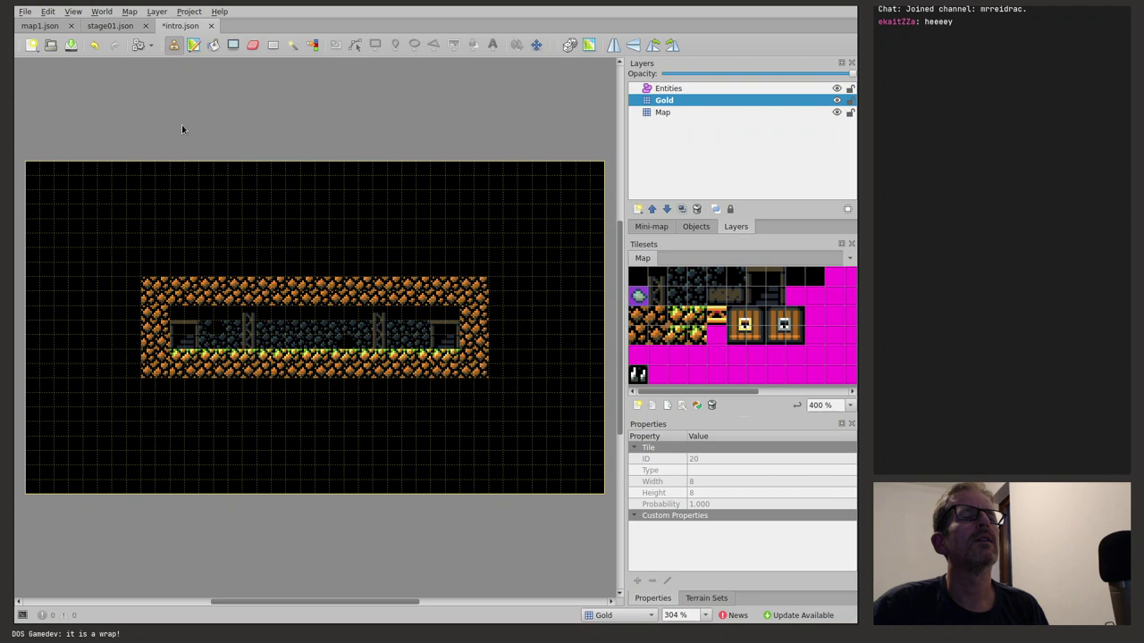
{"action": "left_click", "coordinate": [221, 343]}
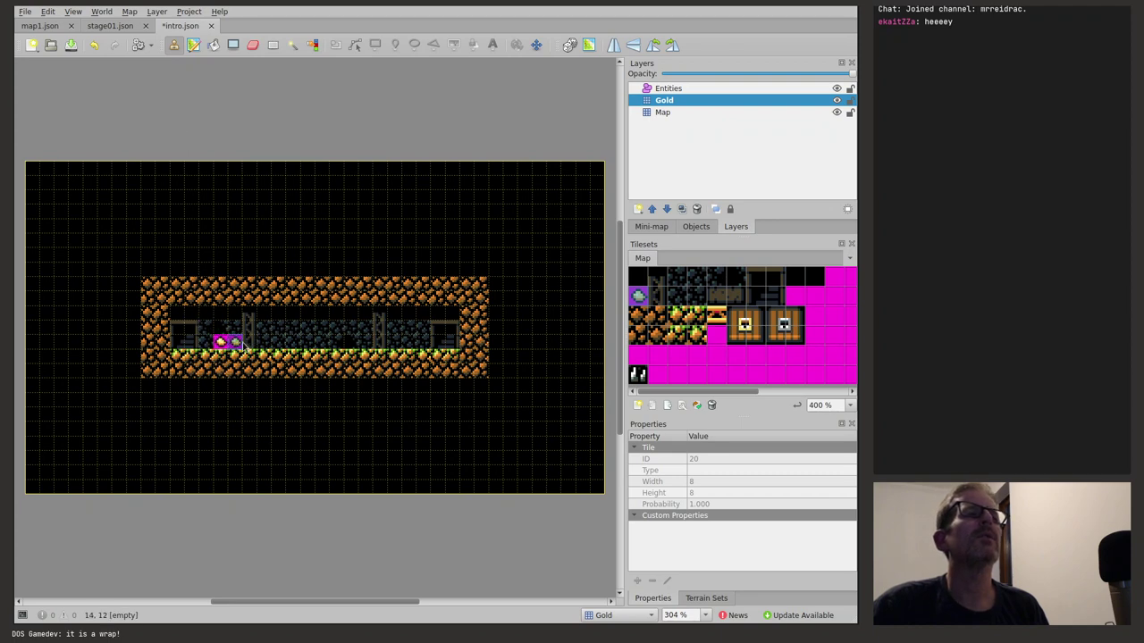
{"action": "left_click_drag", "start_coordinate": [244, 347], "coordinate": [409, 347]}
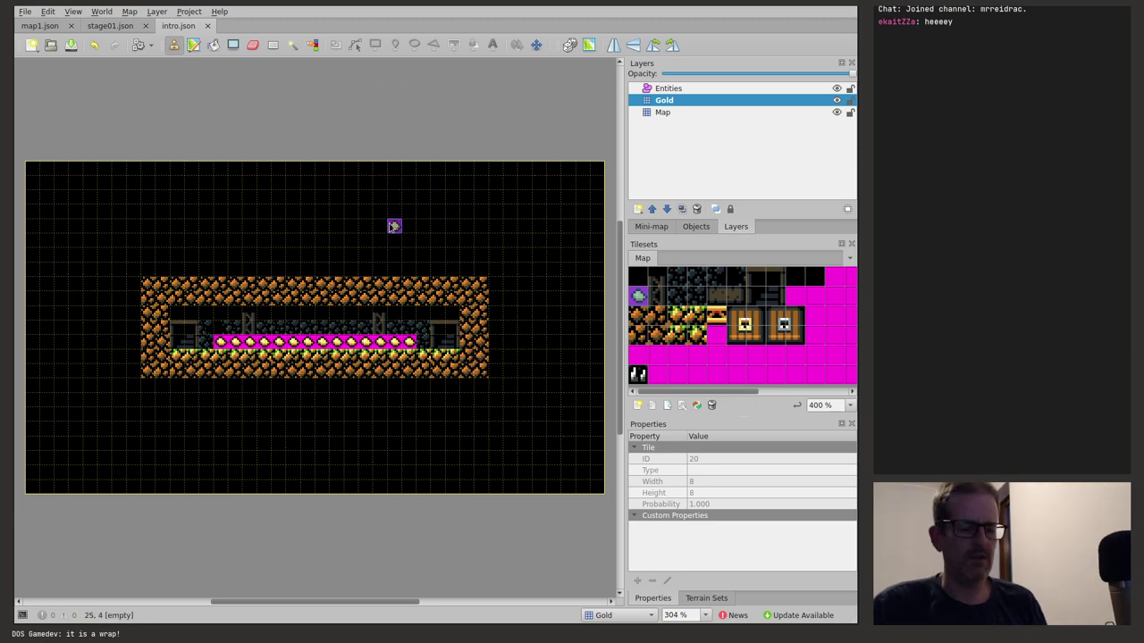
{"action": "key", "text": "ctrl+shift+s"}
{"action": "key", "text": "Escape"}
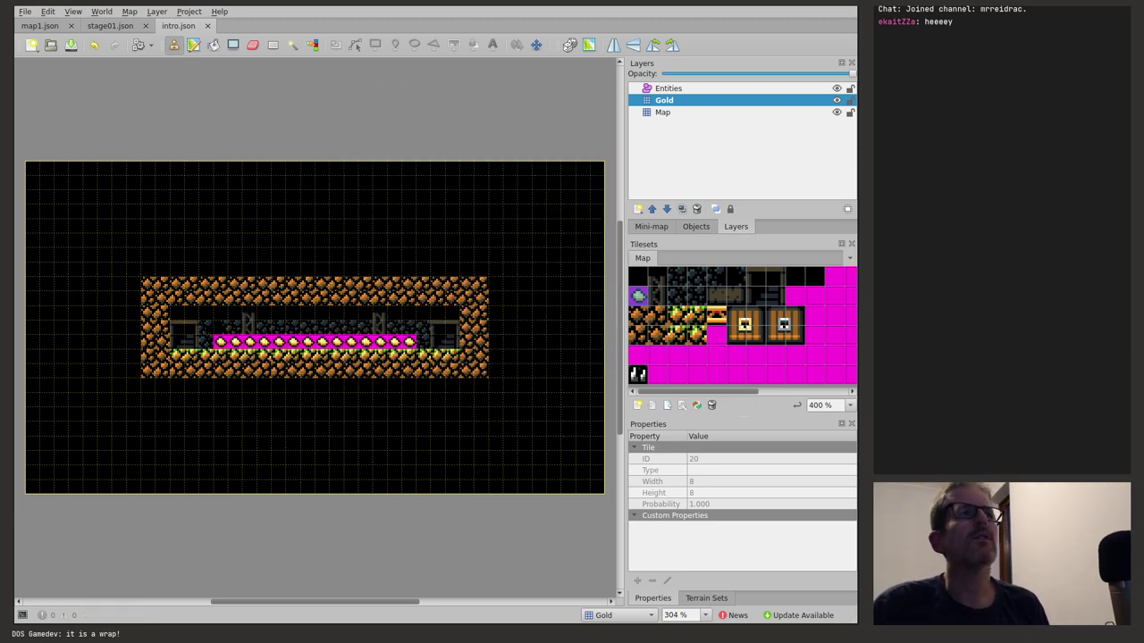
Step: Switch to the code editor in the terminal and open src/data.h
{"action": "key", "text": "alt+Tab"}
{"action": "left_click", "coordinate": [293, 198]}
{"action": "key", "text": "space"}
{"action": "key", "text": "f"}
{"action": "key", "text": "f"}
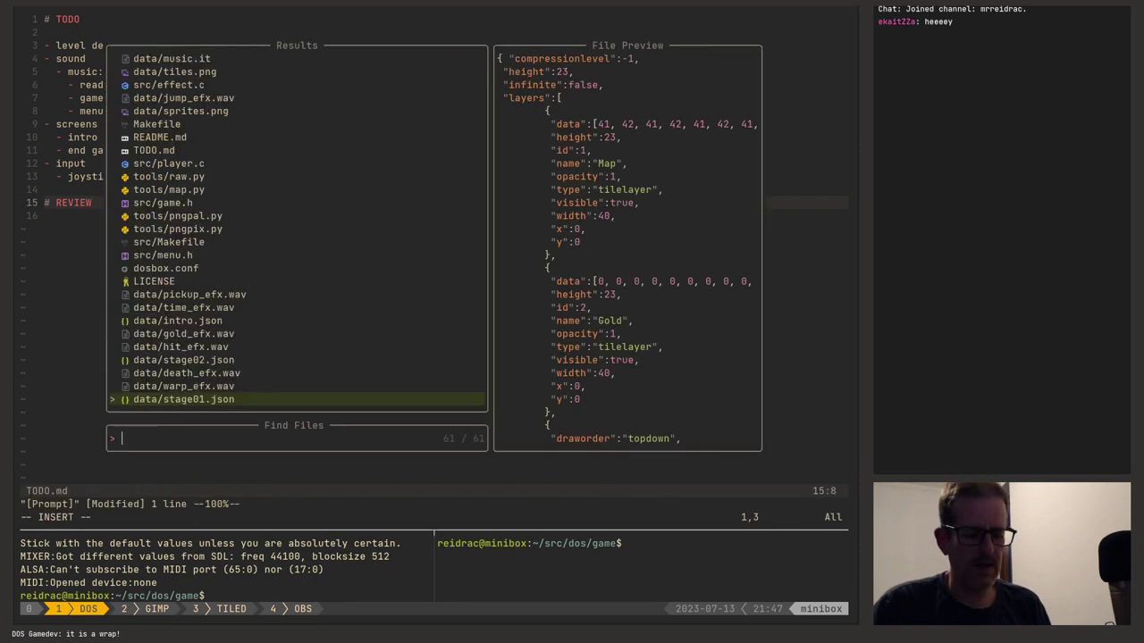
{"action": "type", "text": "data"}
{"action": "key", "text": "Return"}
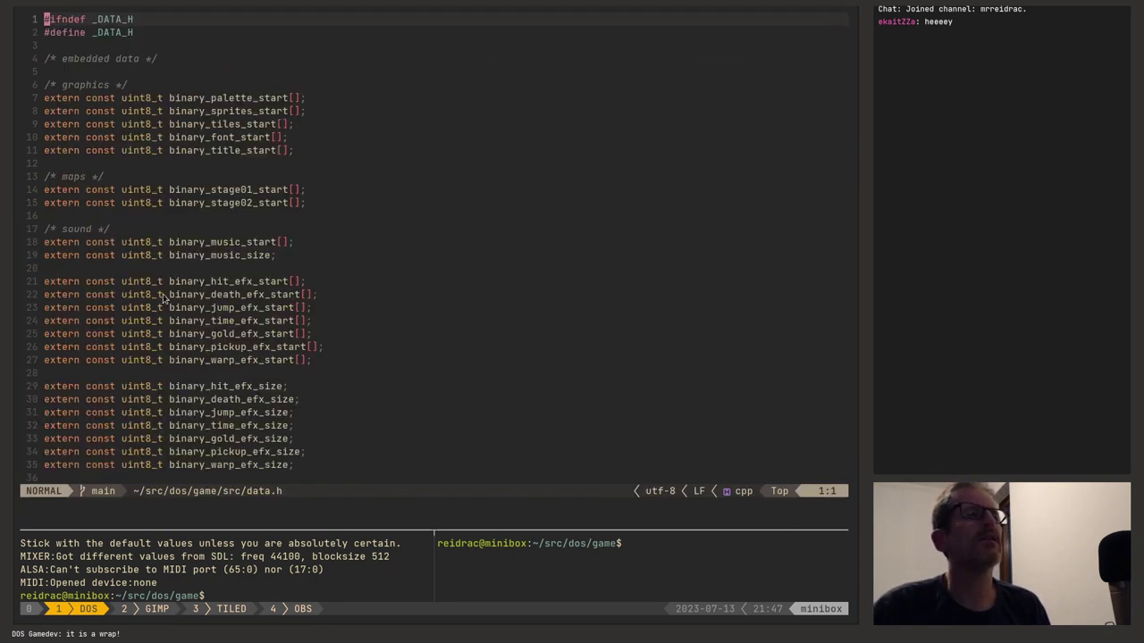
Step: Add an "/* intro map */" comment above the maps section, followed by a copy of the binary_stage01_start declaration
{"action": "left_click", "coordinate": [189, 283]}
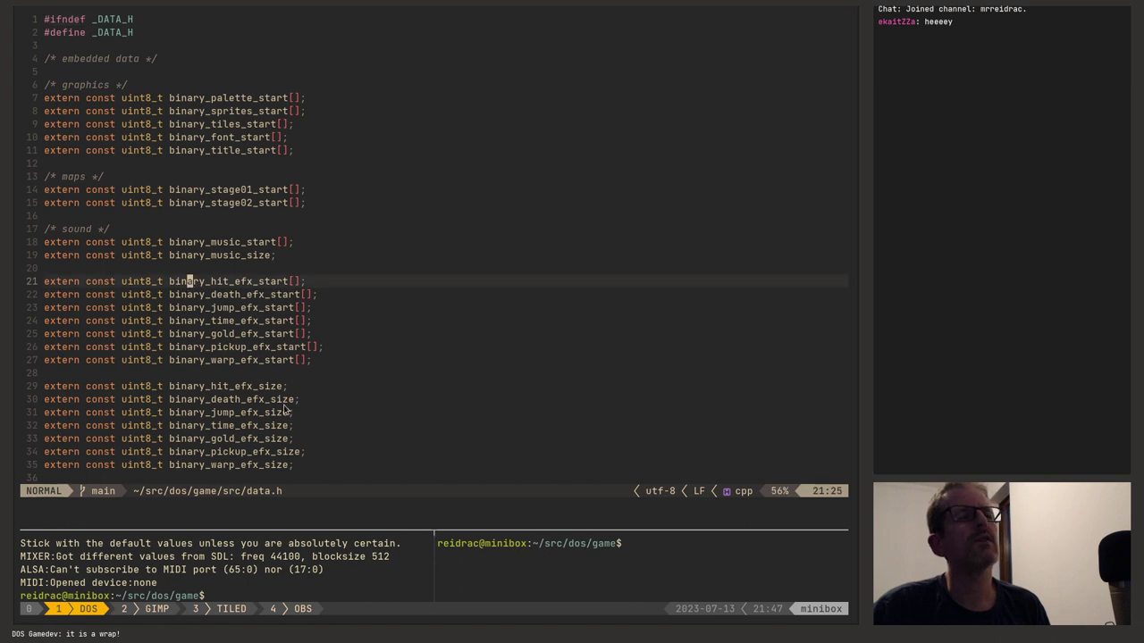
{"action": "left_click", "coordinate": [192, 190]}
{"action": "key", "text": "k"}
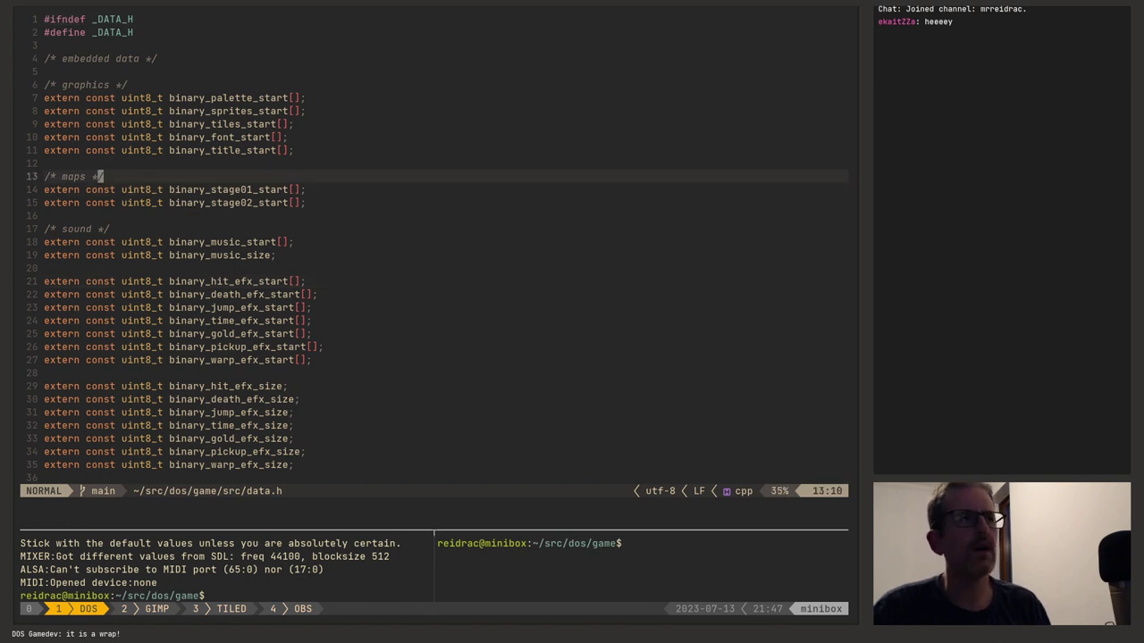
{"action": "key", "text": "k"}
{"action": "key", "text": "k"}
{"action": "key", "text": "o"}
{"action": "key", "text": "Return"}
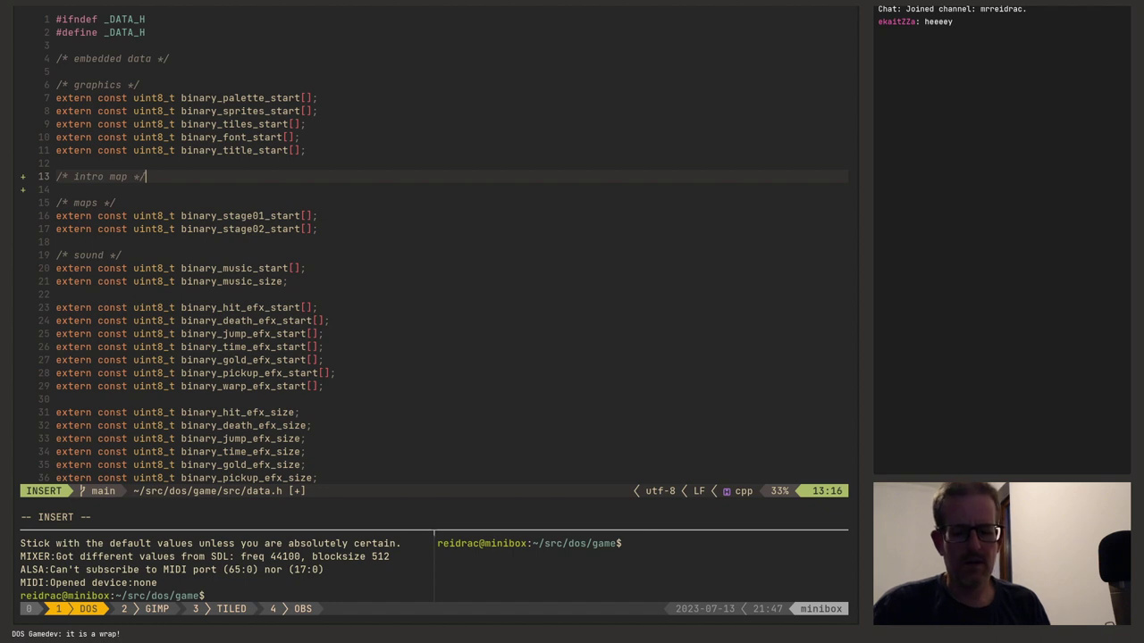
{"action": "key", "text": "Escape"}
{"action": "key", "text": "p"}
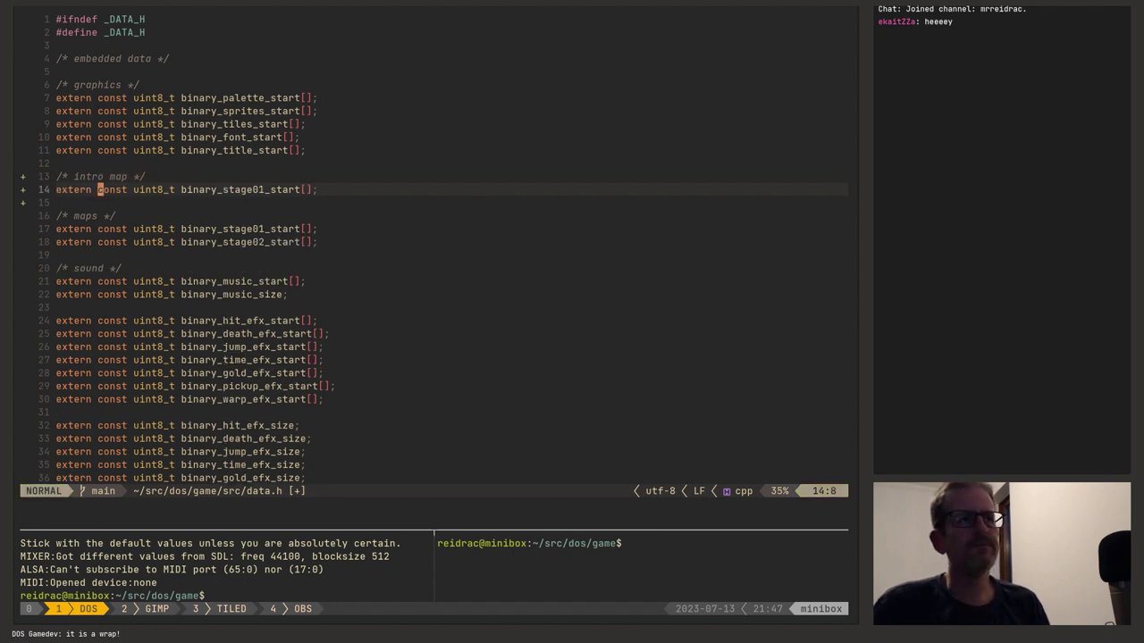
Step: Rename the copied declaration under the intro map comment to binary_intro_start and save data.h
{"action": "key", "text": "l"}
{"action": "key", "text": "l"}
{"action": "key", "text": "l"}
{"action": "key", "text": "l"}
{"action": "key", "text": "l"}
{"action": "key", "text": "l"}
{"action": "key", "text": "l"}
{"action": "key", "text": "l"}
{"action": "key", "text": "l"}
{"action": "key", "text": "l"}
{"action": "key", "text": "l"}
{"action": "key", "text": "l"}
{"action": "key", "text": "l"}
{"action": "key", "text": "l"}
{"action": "key", "text": "l"}
{"action": "key", "text": "l"}
{"action": "key", "text": "l"}
{"action": "key", "text": "l"}
{"action": "key", "text": "l"}
{"action": "key", "text": "l"}
{"action": "key", "text": "x"}
{"action": "key", "text": "x"}
{"action": "key", "text": "x"}
{"action": "key", "text": "x"}
{"action": "key", "text": "x"}
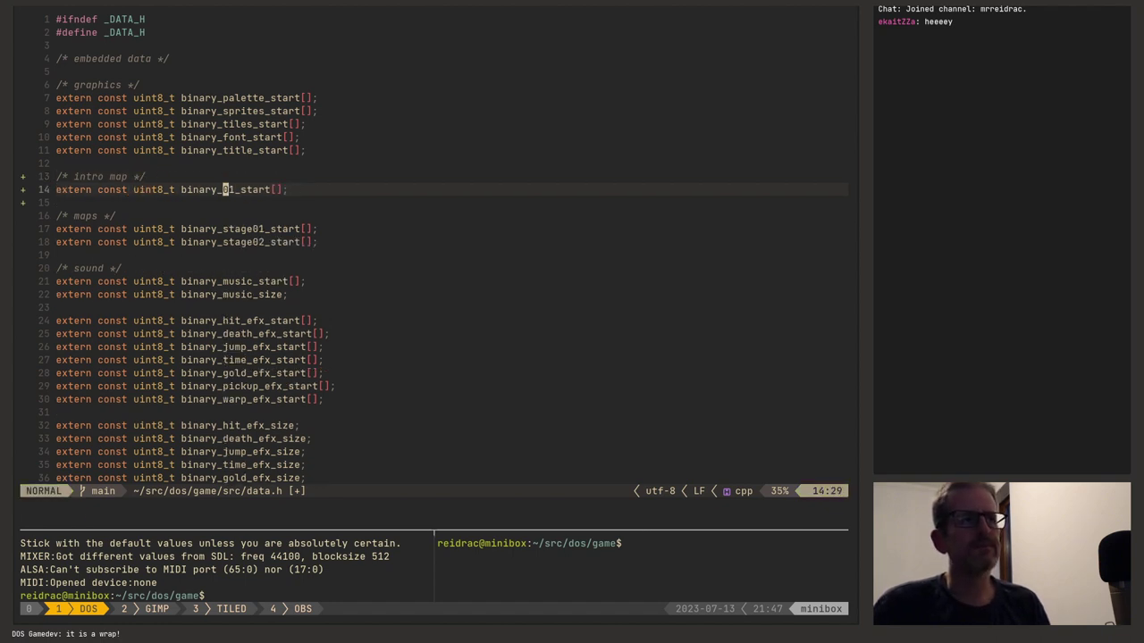
{"action": "key", "text": "x"}
{"action": "key", "text": "x"}
{"action": "type", "text": "inary_intro"}
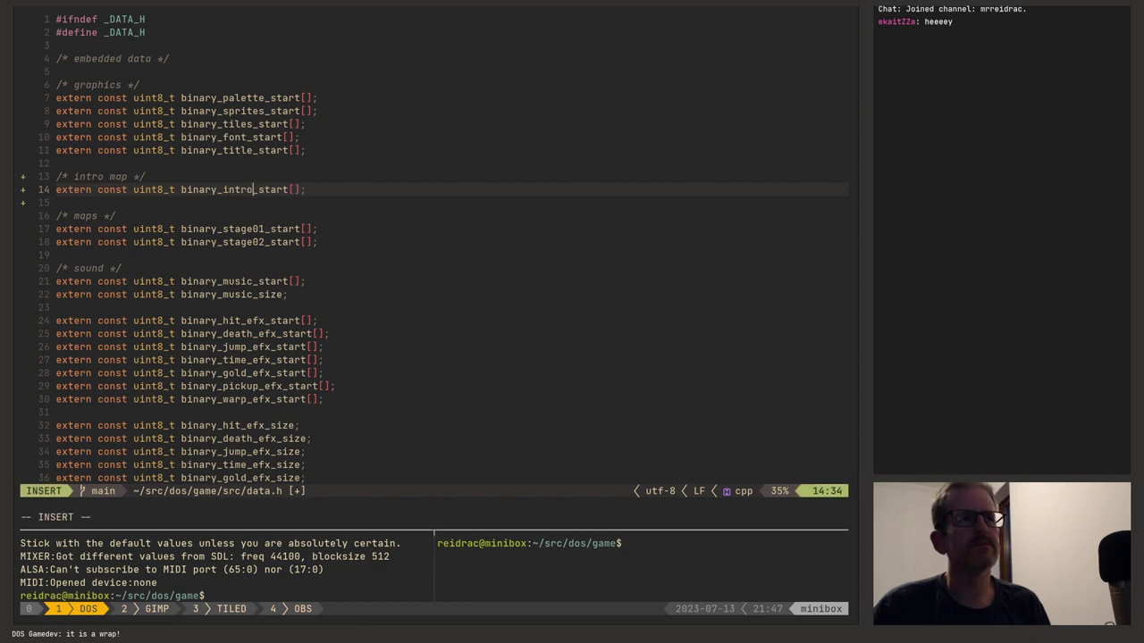
{"action": "key", "text": "Escape"}
{"action": "type", "text": ":w"}
{"action": "key", "text": "Return"}
Step: Find and open src/game.c
{"action": "key", "text": "space"}
{"action": "key", "text": "f"}
{"action": "key", "text": "f"}
{"action": "type", "text": "game"}
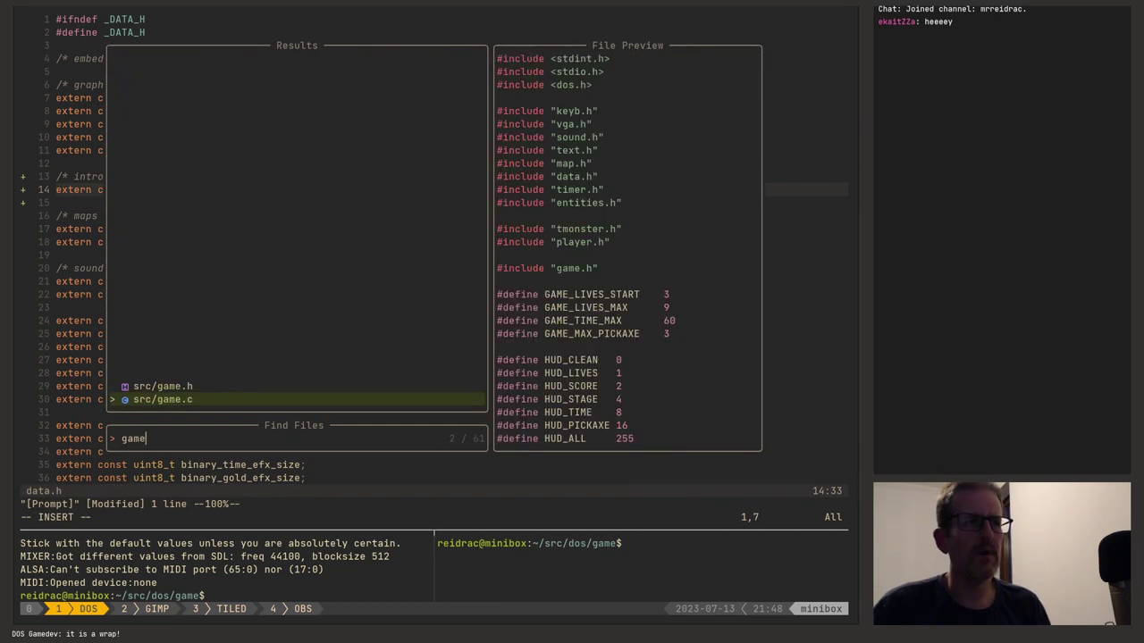
{"action": "key", "text": "Return"}
Step: Add an empty function "static void run_intro()" above run_gameover()
{"action": "scroll", "coordinate": [206, 280], "scroll_direction": "down", "scroll_amount": 20}
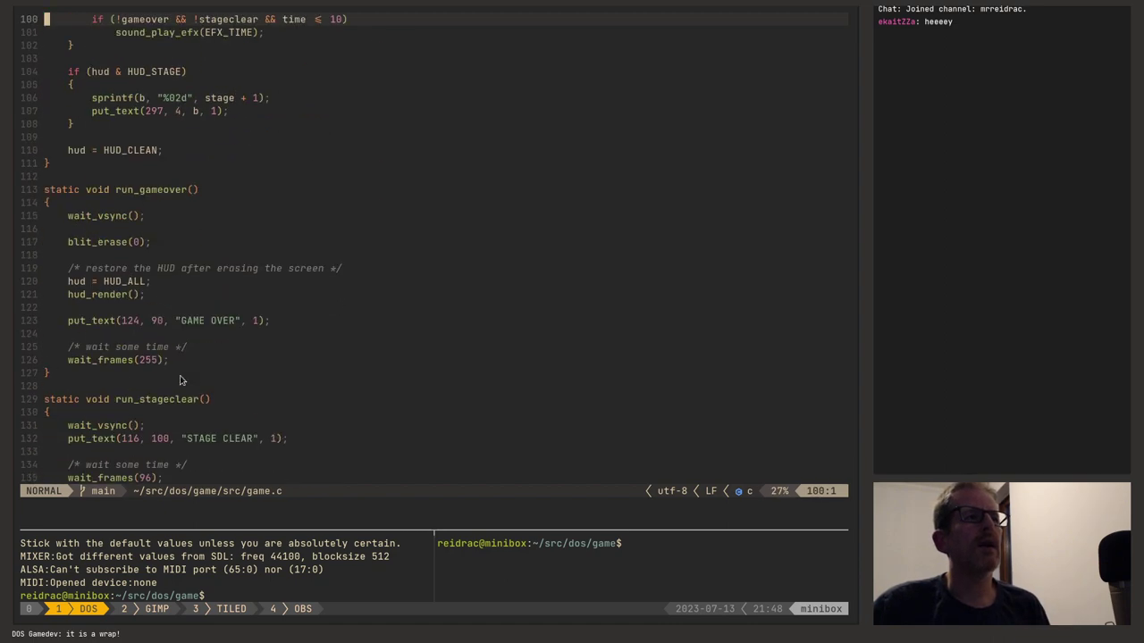
{"action": "left_click", "coordinate": [105, 167]}
{"action": "type", "text": "oi"}
{"action": "key", "text": "Return"}
{"action": "type", "text": "s"}
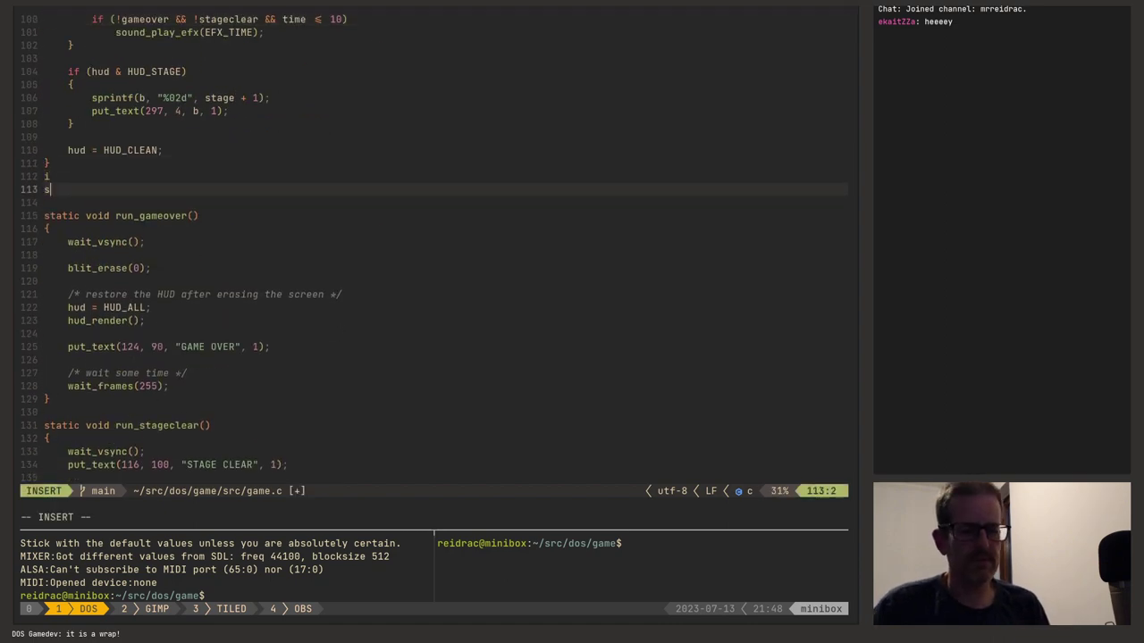
{"action": "key", "text": "BackSpace"}
{"action": "key", "text": "BackSpace"}
{"action": "key", "text": "BackSpace"}
{"action": "key", "text": "BackSpace"}
{"action": "key", "text": "Return"}
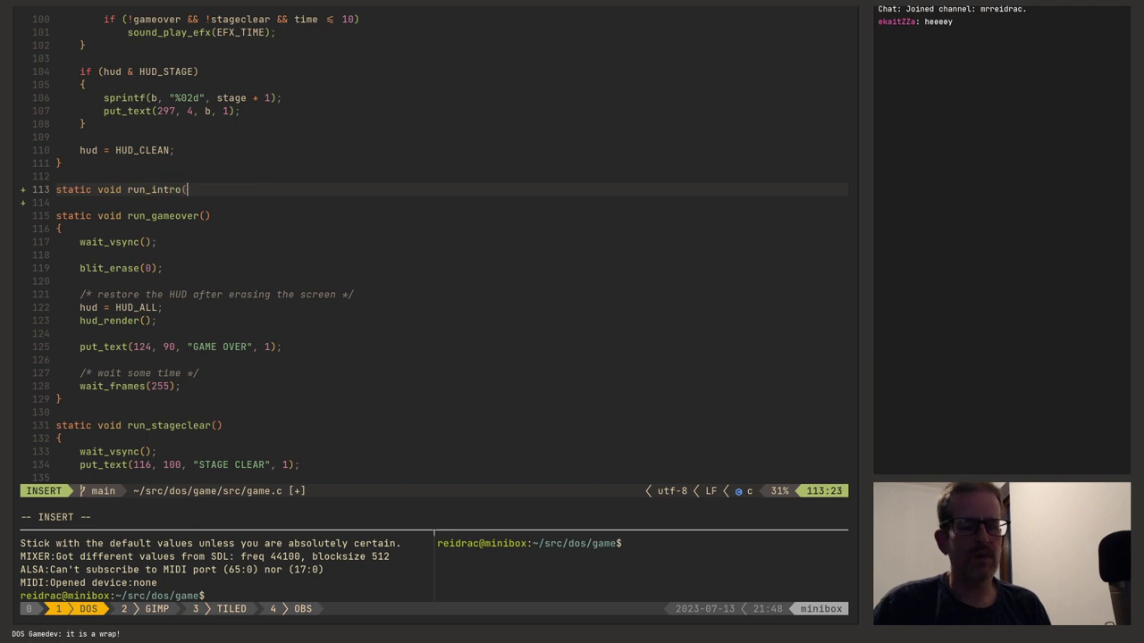
{"action": "type", "text": ")"}
{"action": "key", "text": "Return"}
{"action": "type", "text": "{"}
{"action": "key", "text": "Return"}
{"action": "key", "text": "Return"}
{"action": "type", "text": "}"}
{"action": "key", "text": "Escape"}
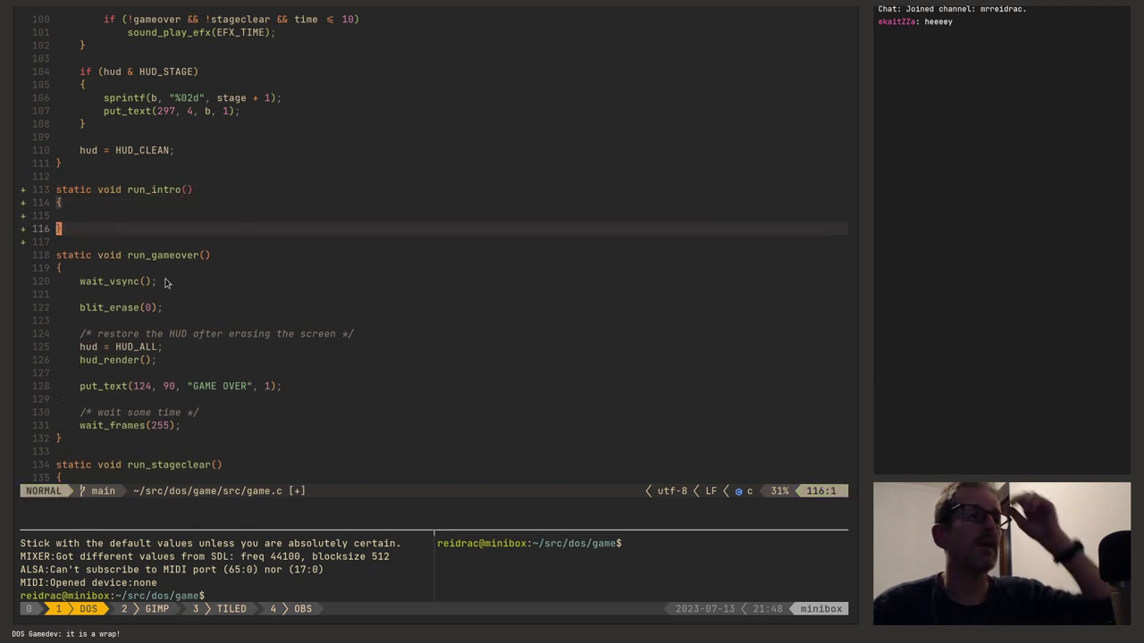
Step: Call run_intro(); in run_game(), between "stage = 0;" and the next_stage label
{"action": "scroll", "coordinate": [165, 283], "scroll_direction": "down", "scroll_amount": 7}
{"action": "scroll", "coordinate": [217, 352], "scroll_direction": "down", "scroll_amount": 9}
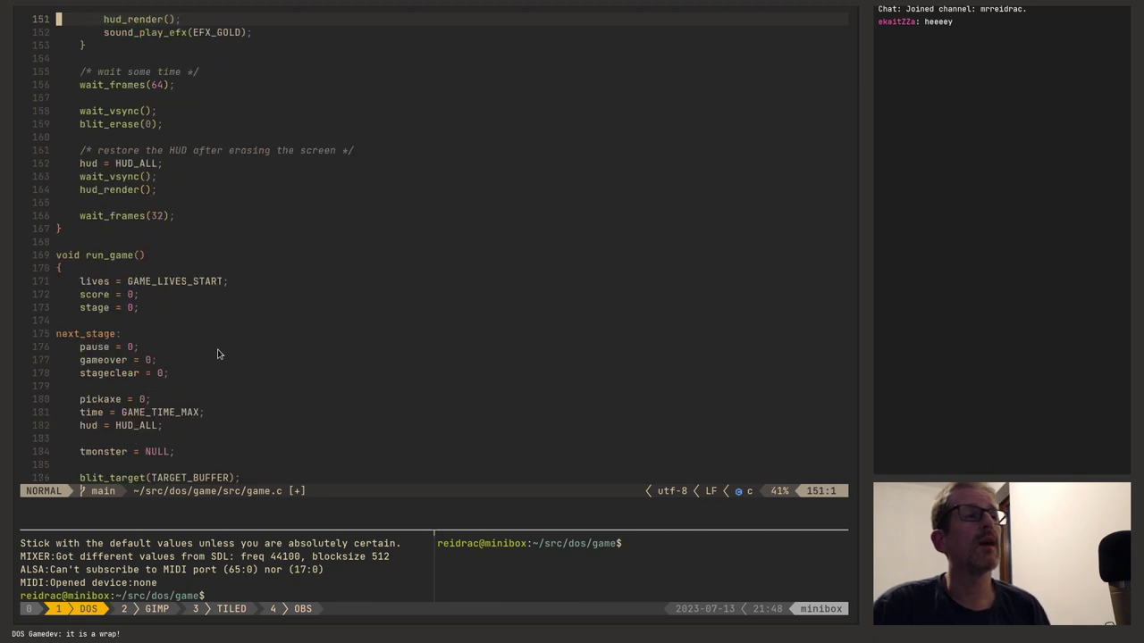
{"action": "scroll", "coordinate": [177, 346], "scroll_direction": "up", "scroll_amount": 3}
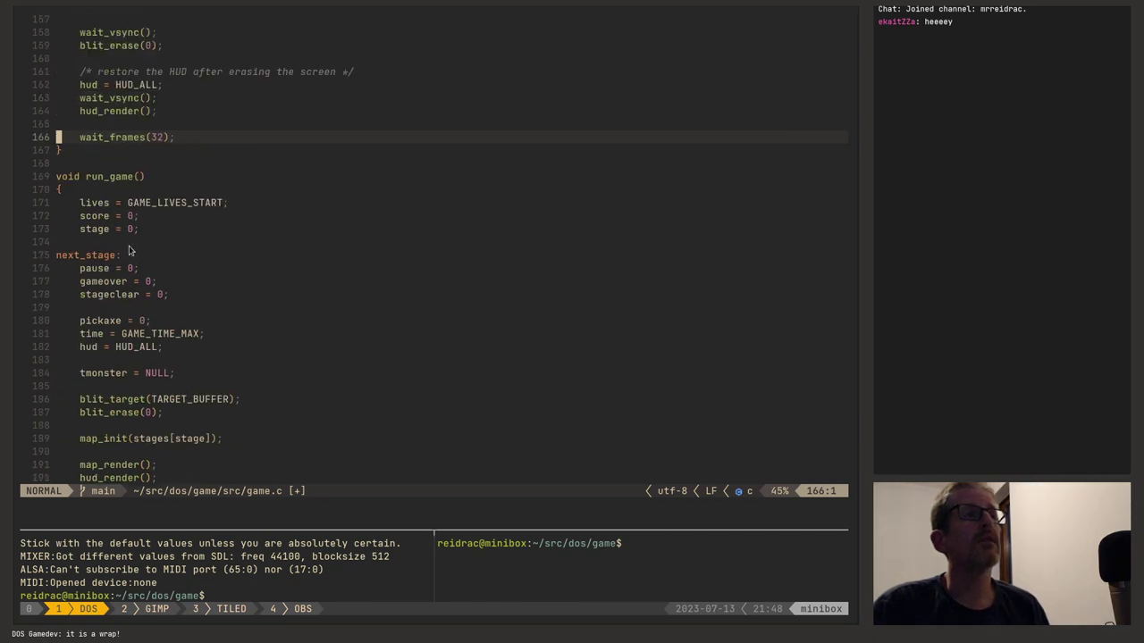
{"action": "left_click", "coordinate": [127, 193]}
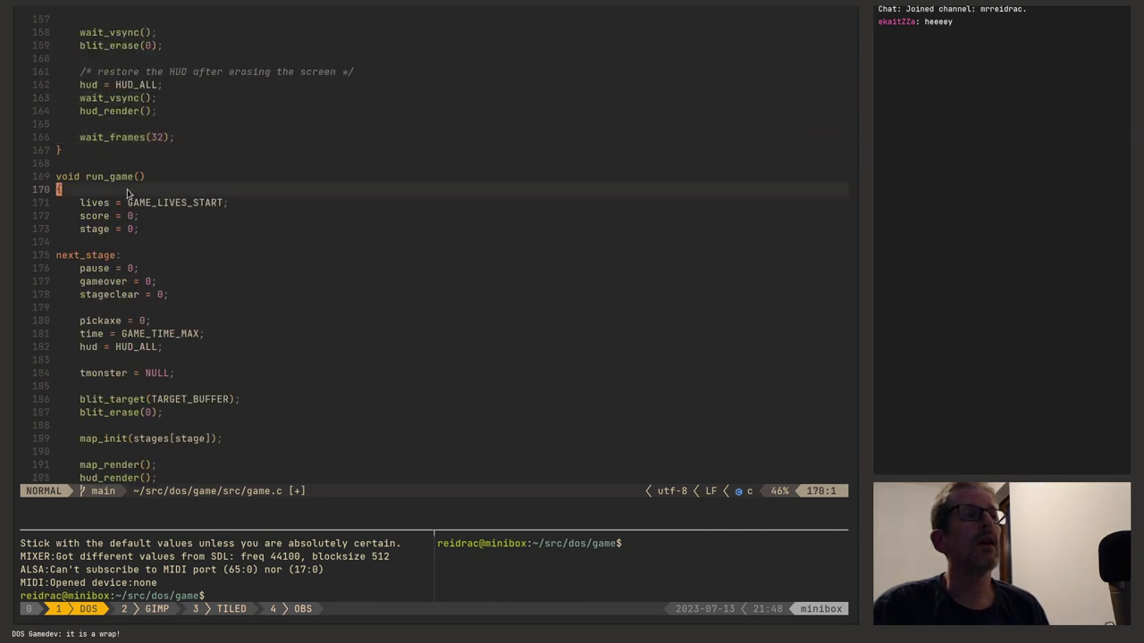
{"action": "left_click", "coordinate": [112, 229]}
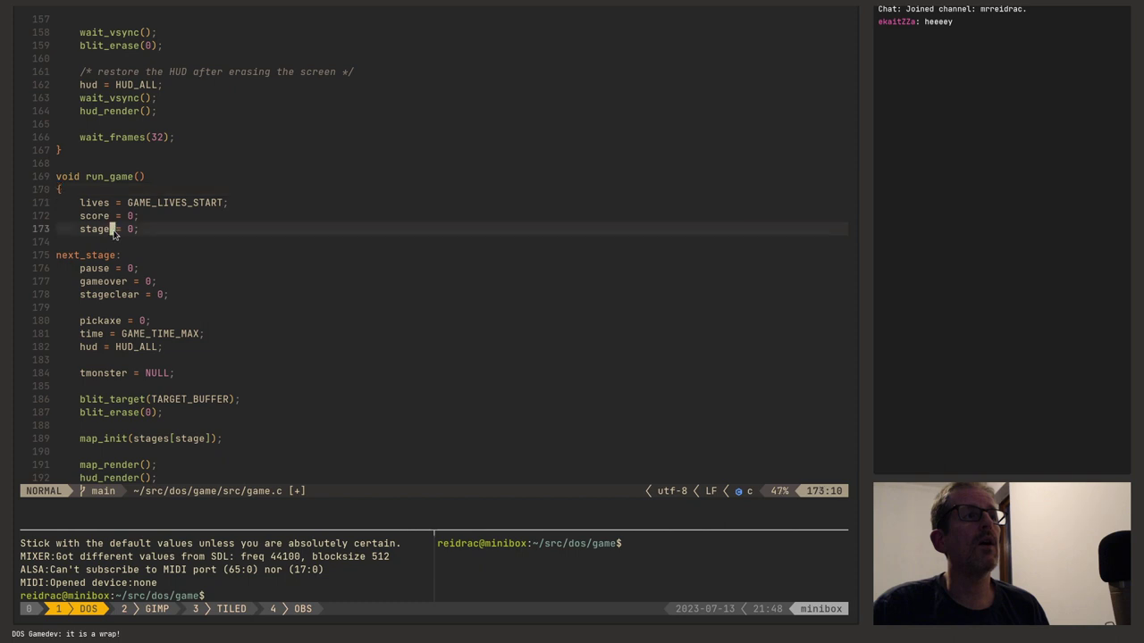
{"action": "key", "text": "o"}
{"action": "key", "text": "Return"}
{"action": "type", "text": "run_"}
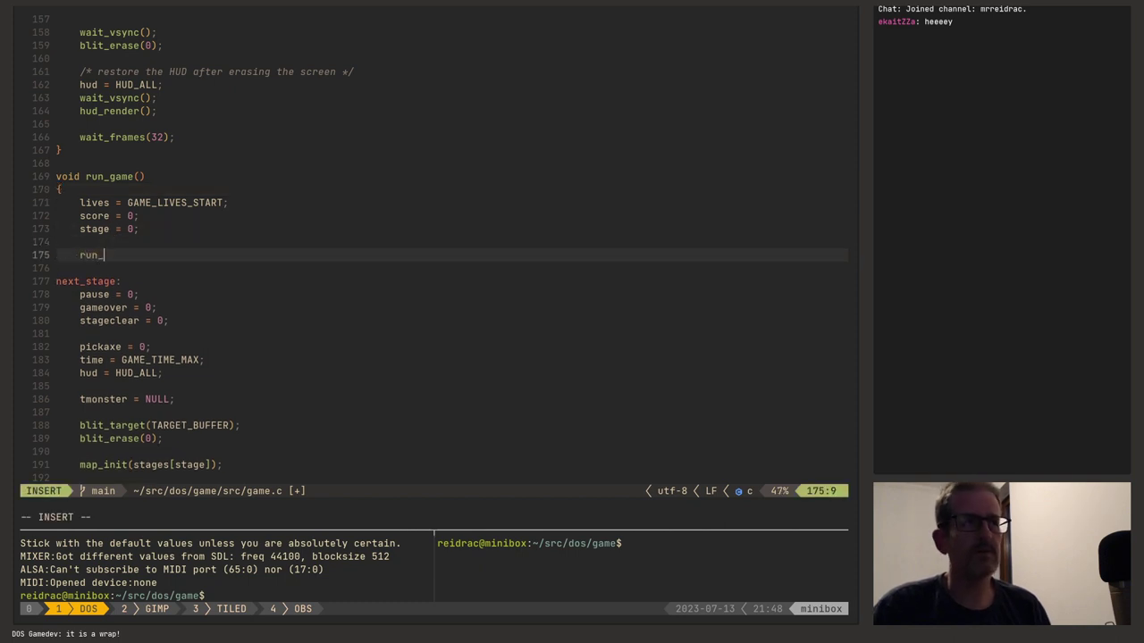
{"action": "type", "text": "intro()"}
{"action": "key", "text": "BackSpace"}
{"action": "key", "text": "BackSpace"}
{"action": "key", "text": "BackSpace"}
{"action": "type", "text": "p"}
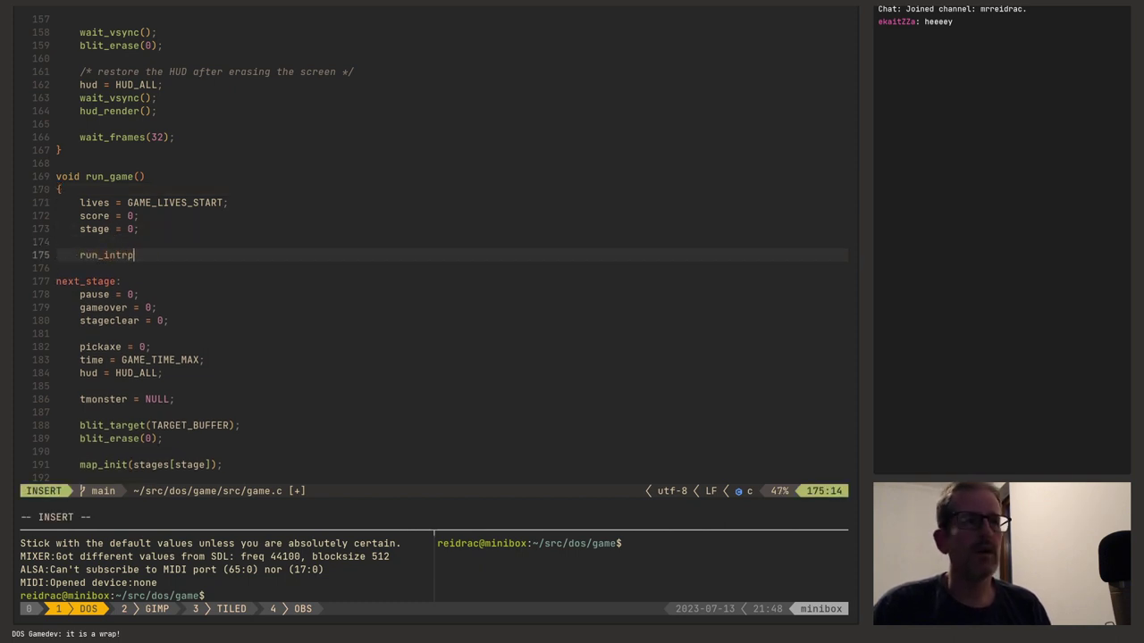
{"action": "type", "text": "();"}
{"action": "key", "text": "Escape"}
{"action": "key", "text": "h"}
{"action": "key", "text": "h"}
{"action": "key", "text": "h"}
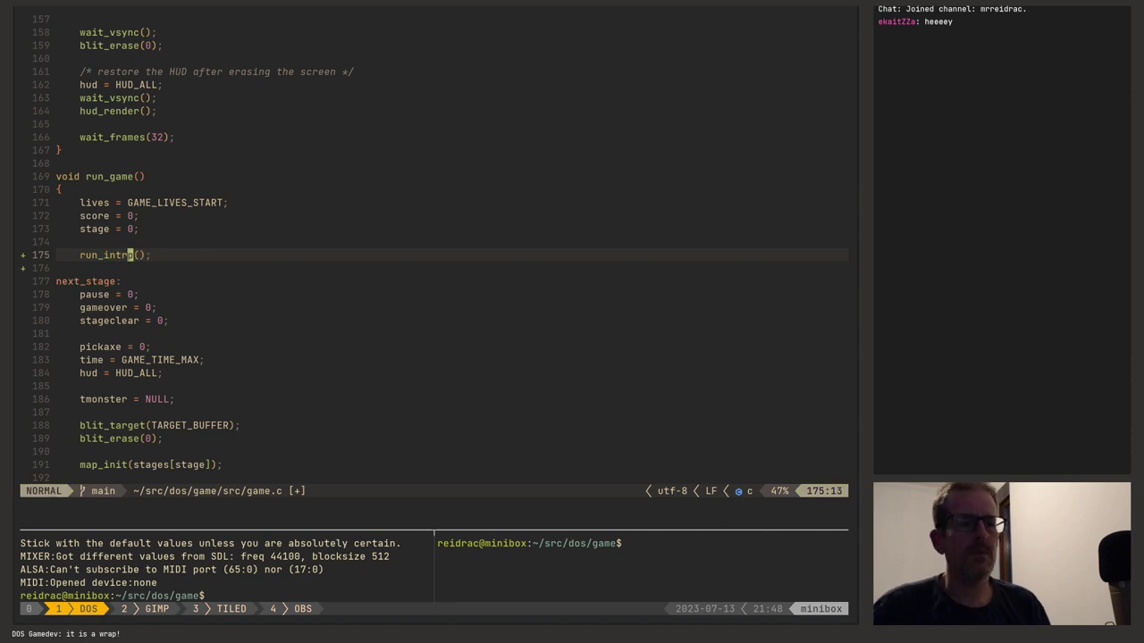
Step: Go to the blit_target(TARGET_BUFFER) line that starts the map rendering code in run_game()
{"action": "scroll", "coordinate": [134, 357], "scroll_direction": "down", "scroll_amount": 3}
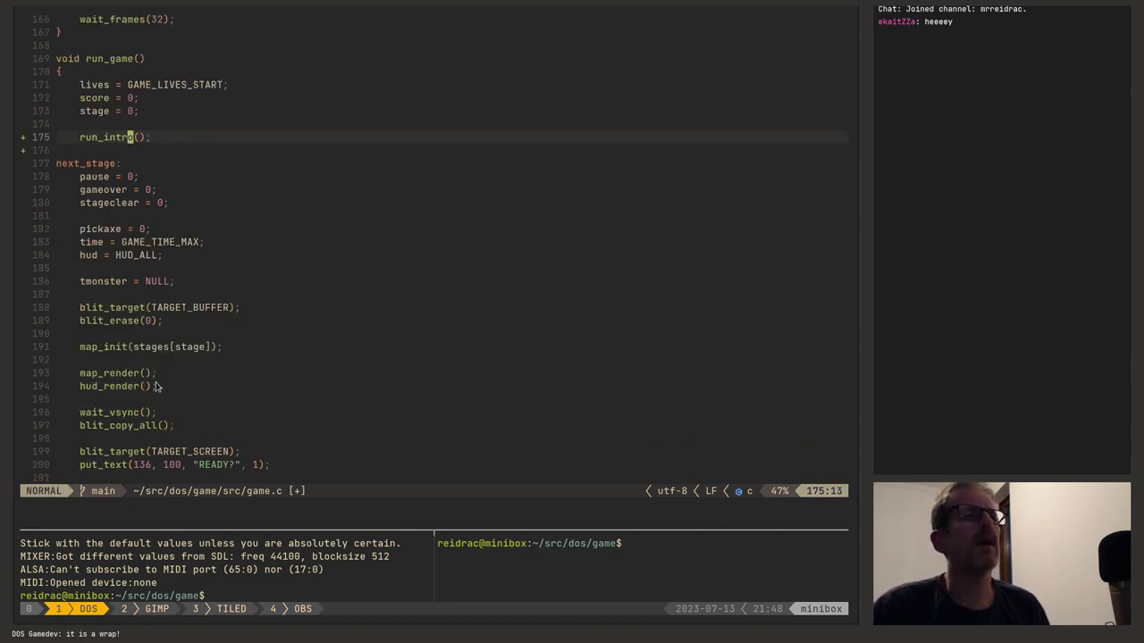
{"action": "left_click", "coordinate": [131, 309]}
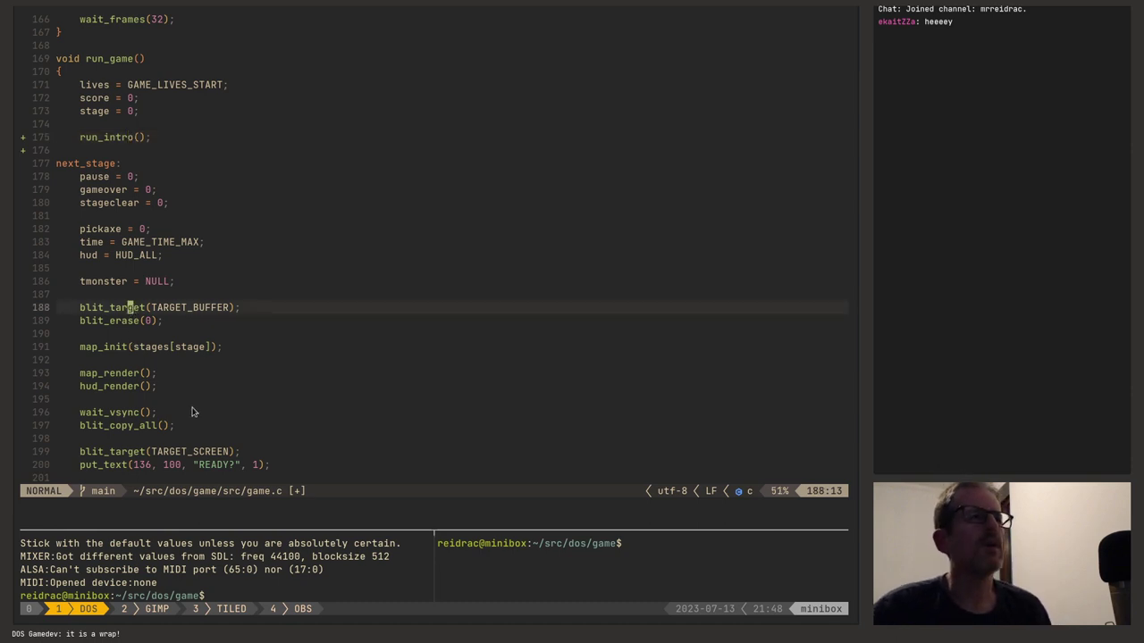